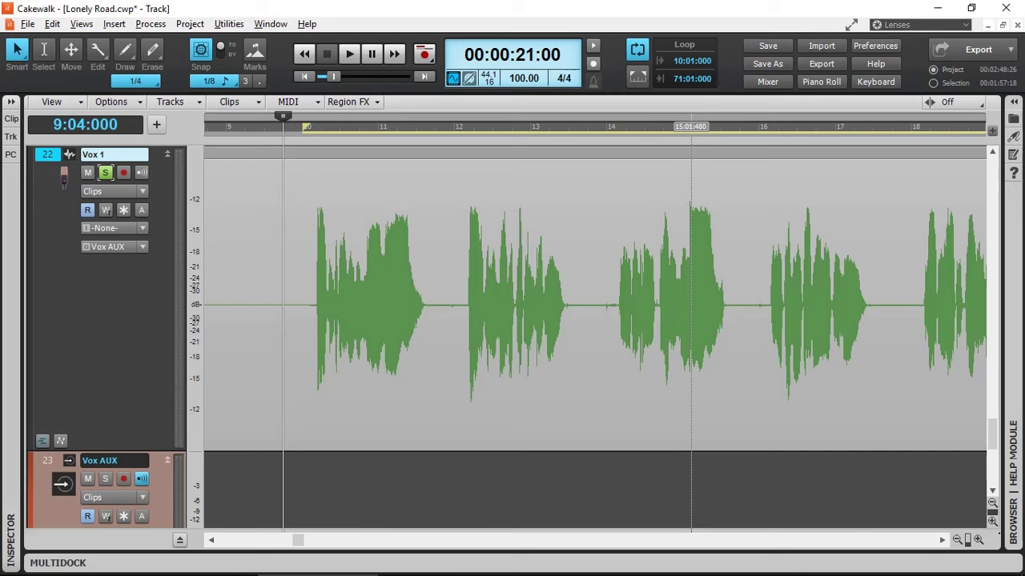
- Play the soloed Vox 1 from 21:00, then unsolo it and play it with the full mix
{"action": "key", "text": "space"}
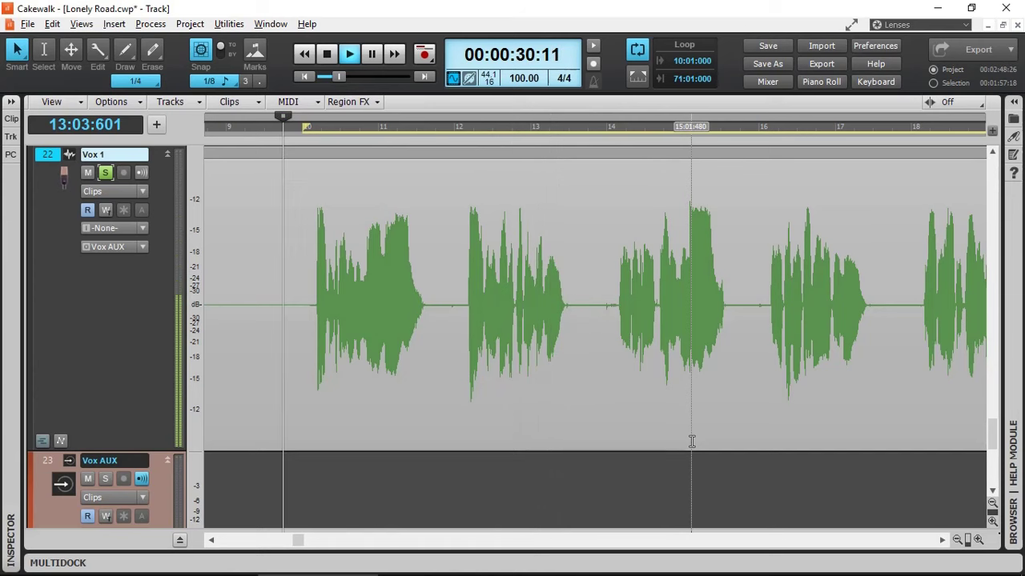
{"action": "key", "text": "space"}
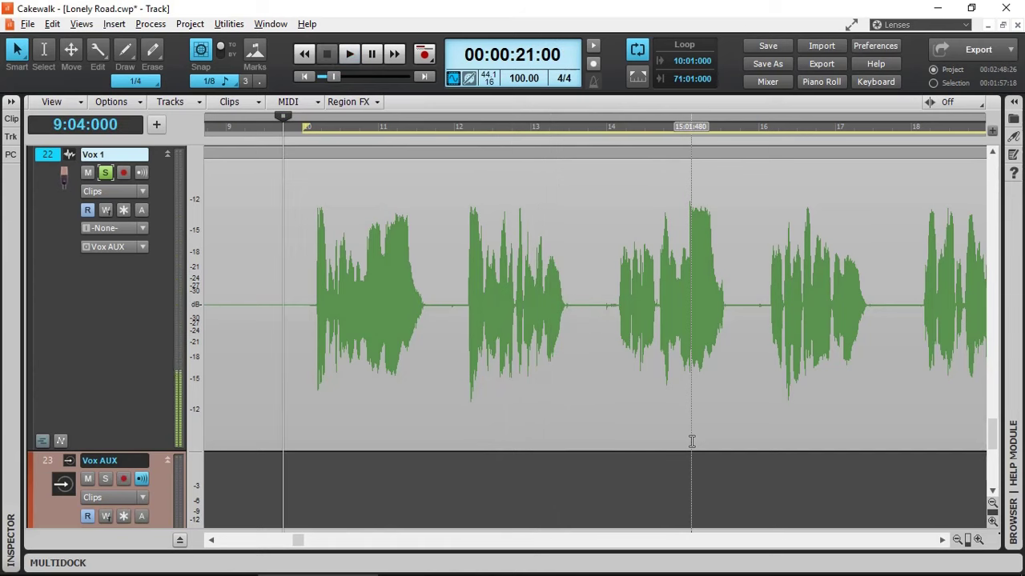
{"action": "left_click", "coordinate": [106, 173]}
{"action": "key", "text": "space"}
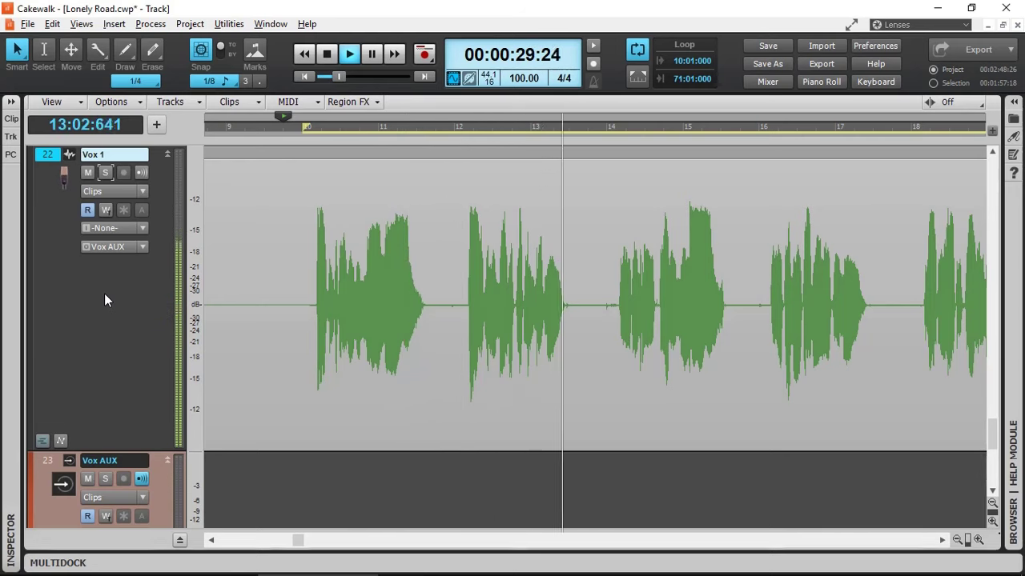
{"action": "key", "text": "space"}
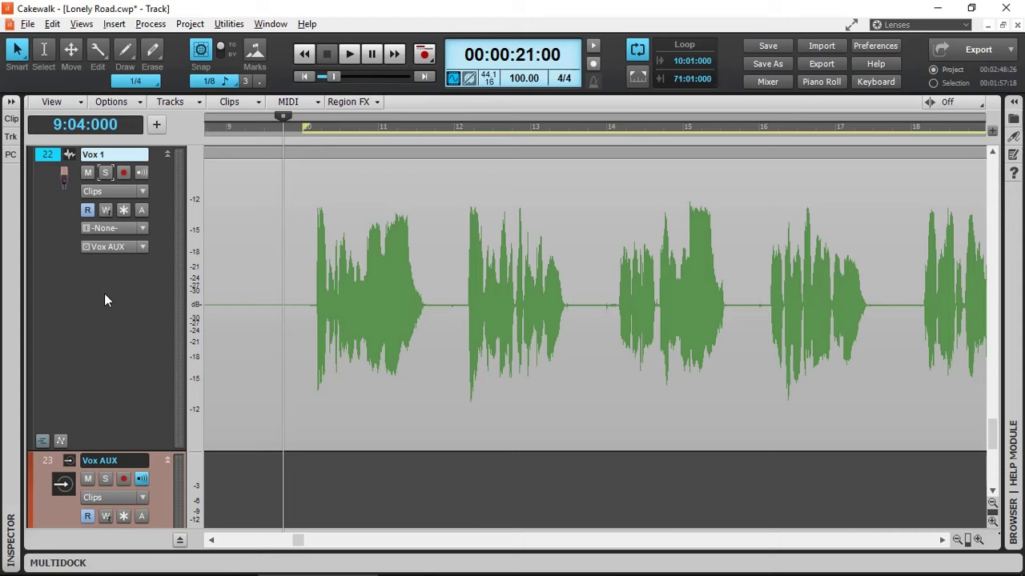
- Open the Console mixer and scroll over to Vox 1's strip on channel 22
{"action": "left_click", "coordinate": [768, 83]}
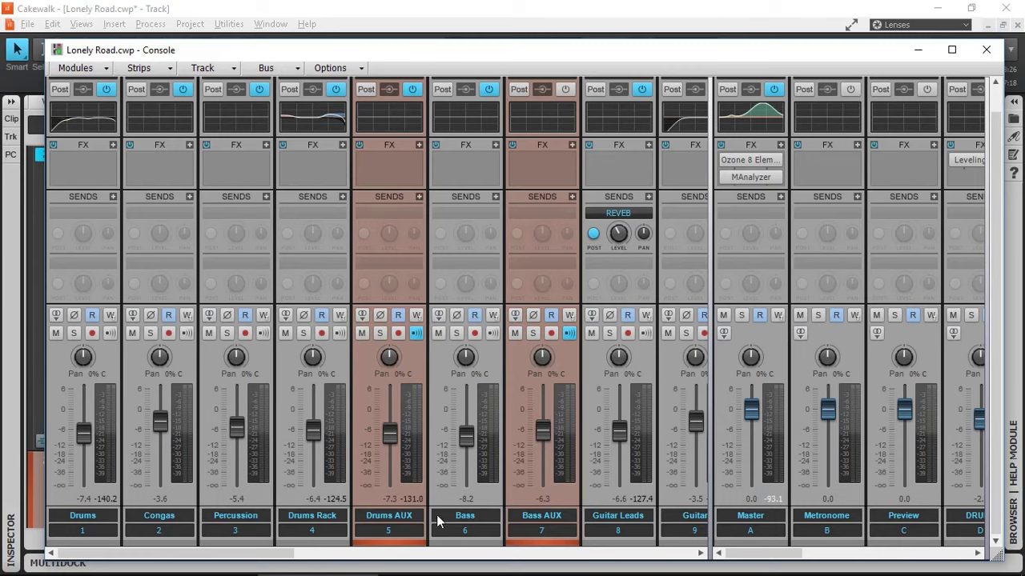
{"action": "left_click_drag", "start_coordinate": [260, 558], "coordinate": [673, 556]}
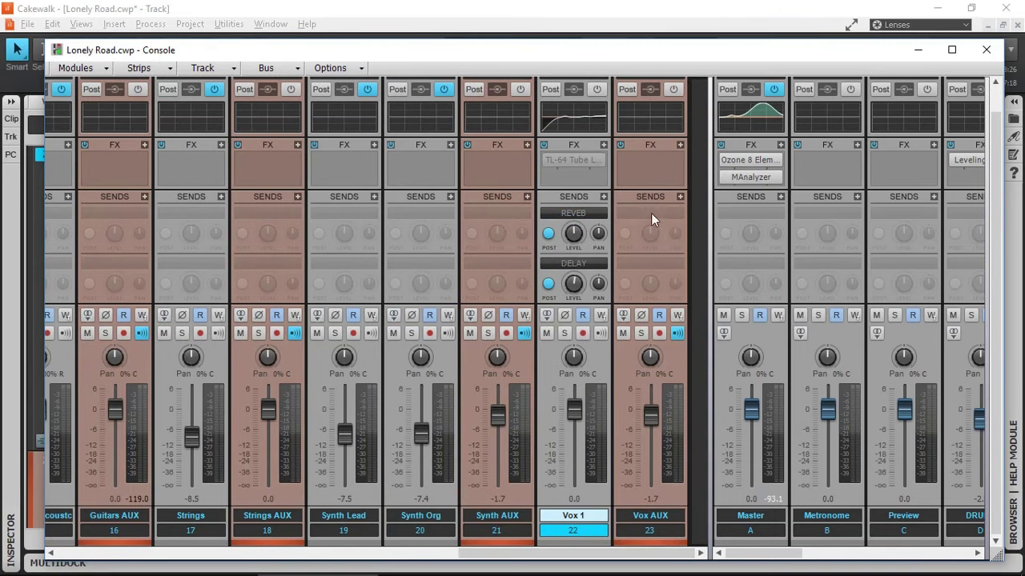
{"action": "scroll", "coordinate": [703, 174], "scroll_direction": "up", "scroll_amount": 1}
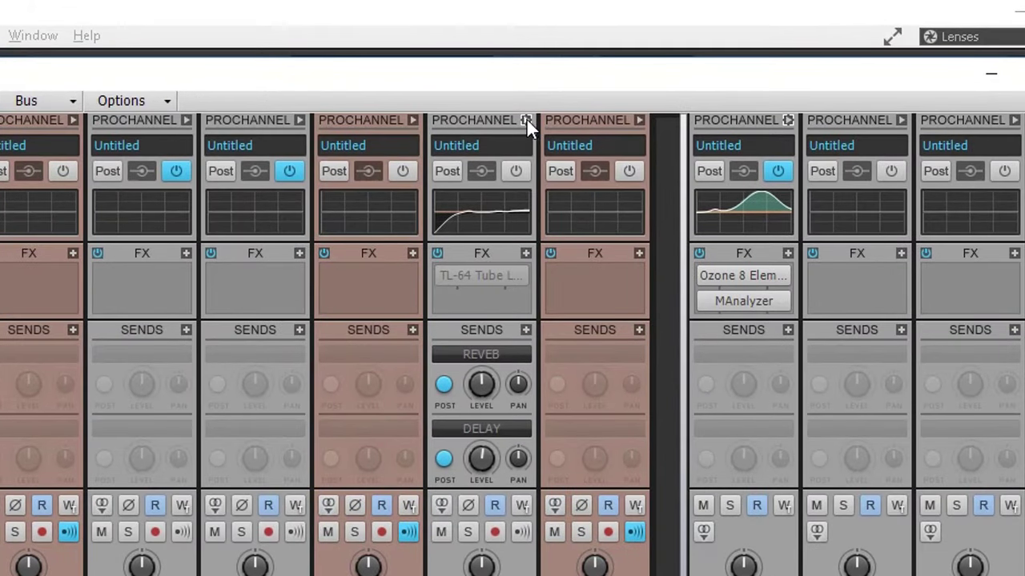
{"action": "left_click", "coordinate": [526, 119]}
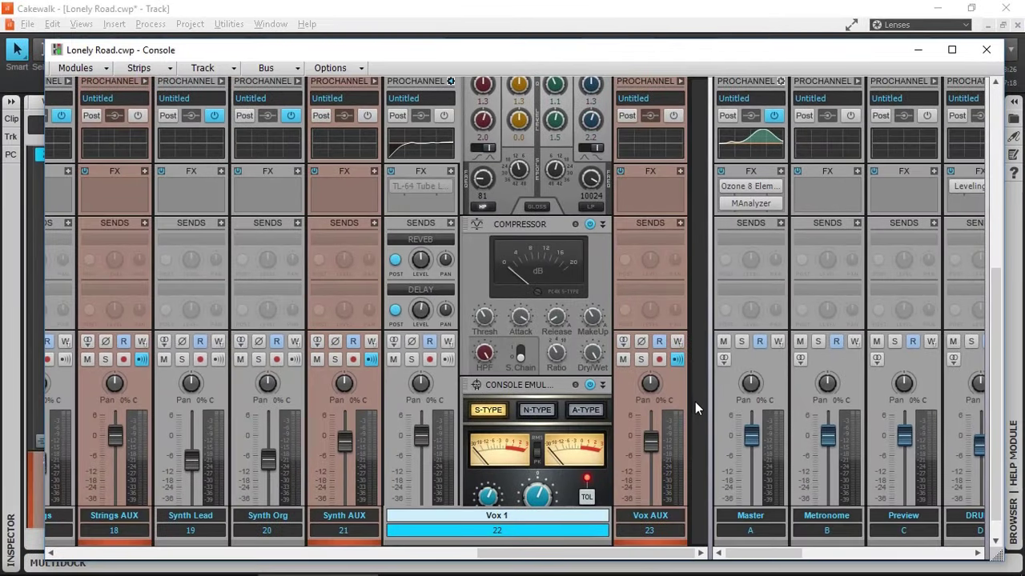
{"action": "scroll", "coordinate": [695, 402], "scroll_direction": "up", "scroll_amount": 10}
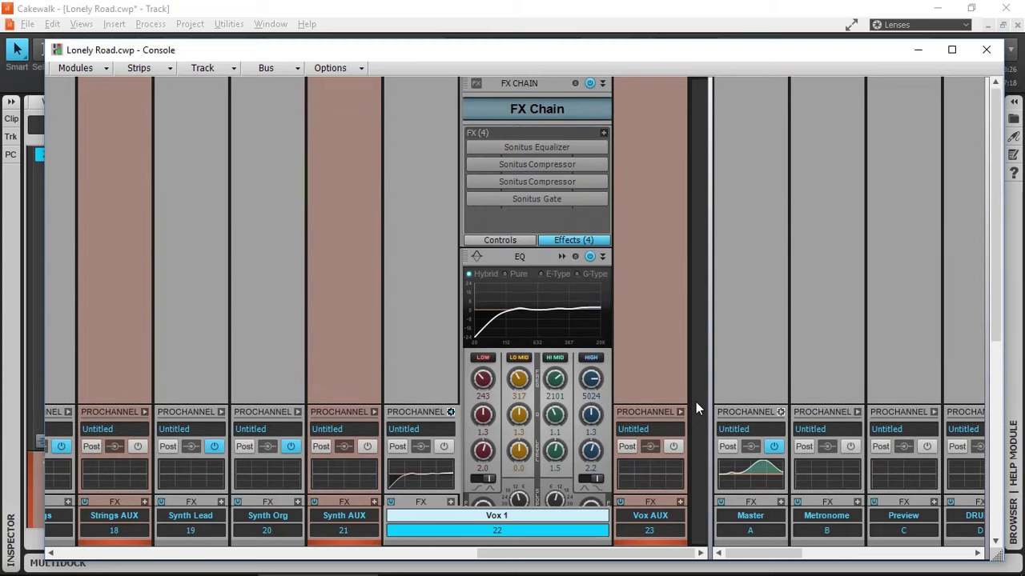
{"action": "scroll", "coordinate": [695, 402], "scroll_direction": "down", "scroll_amount": 10}
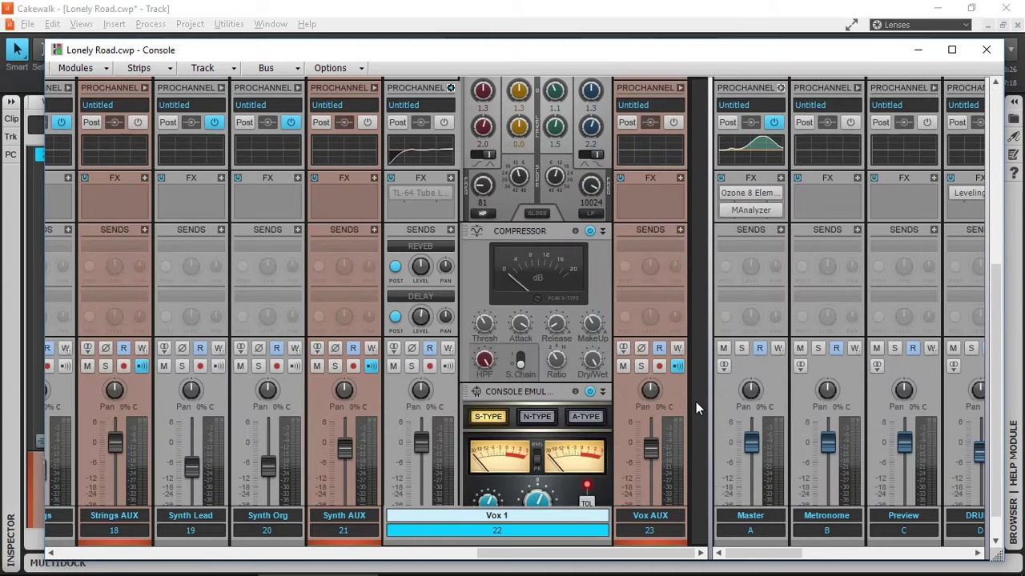
{"action": "scroll", "coordinate": [696, 402], "scroll_direction": "up", "scroll_amount": 4}
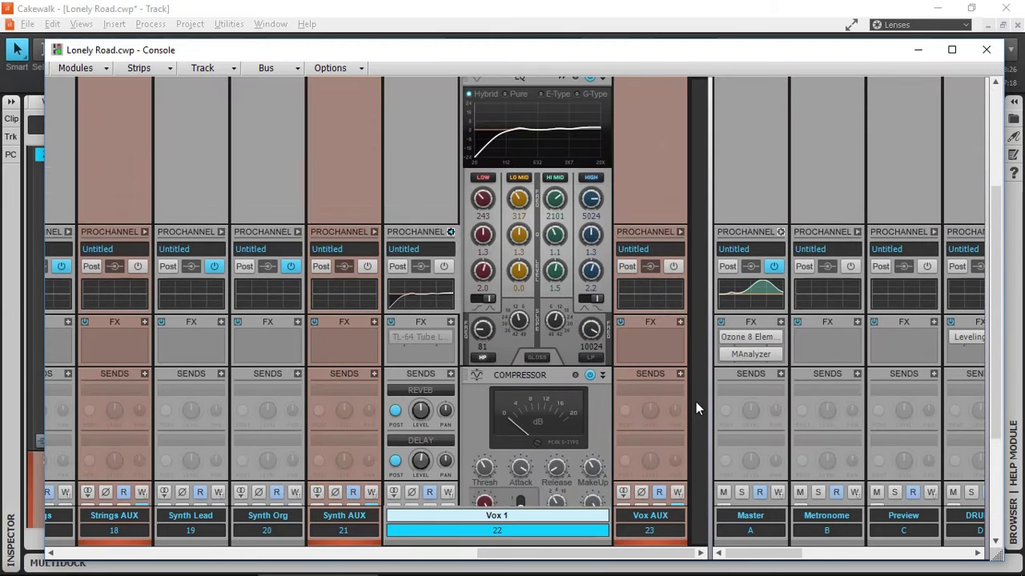
{"action": "scroll", "coordinate": [695, 402], "scroll_direction": "down", "scroll_amount": 1}
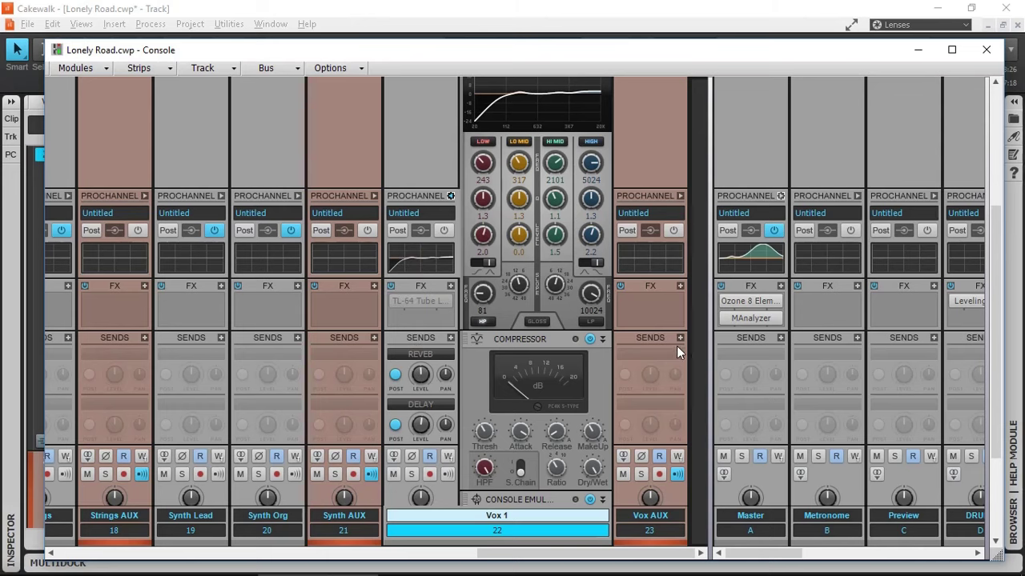
{"action": "scroll", "coordinate": [697, 358], "scroll_direction": "down", "scroll_amount": 4}
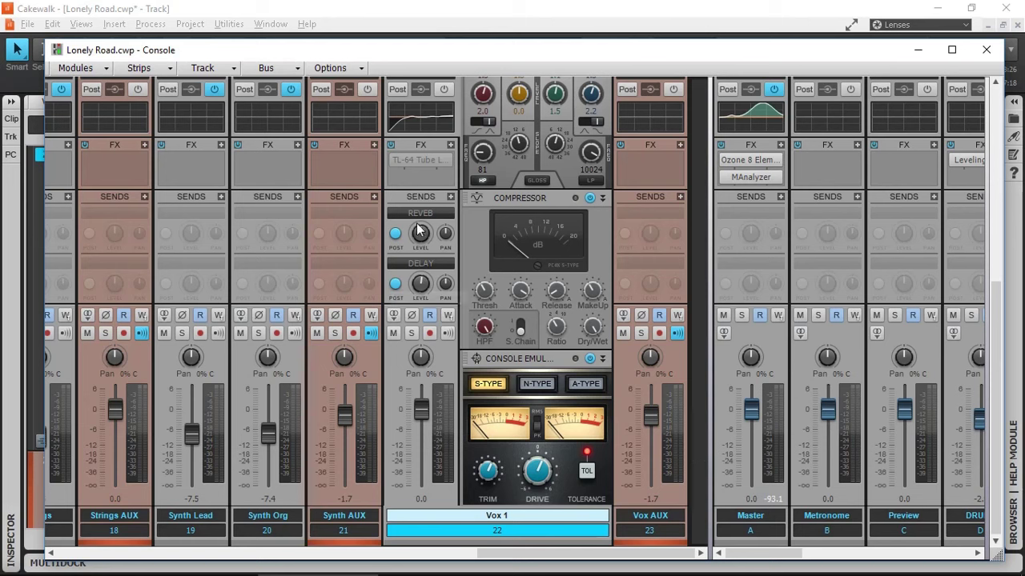
{"action": "mouse_move", "coordinate": [412, 213]}
{"action": "mouse_move", "coordinate": [419, 248]}
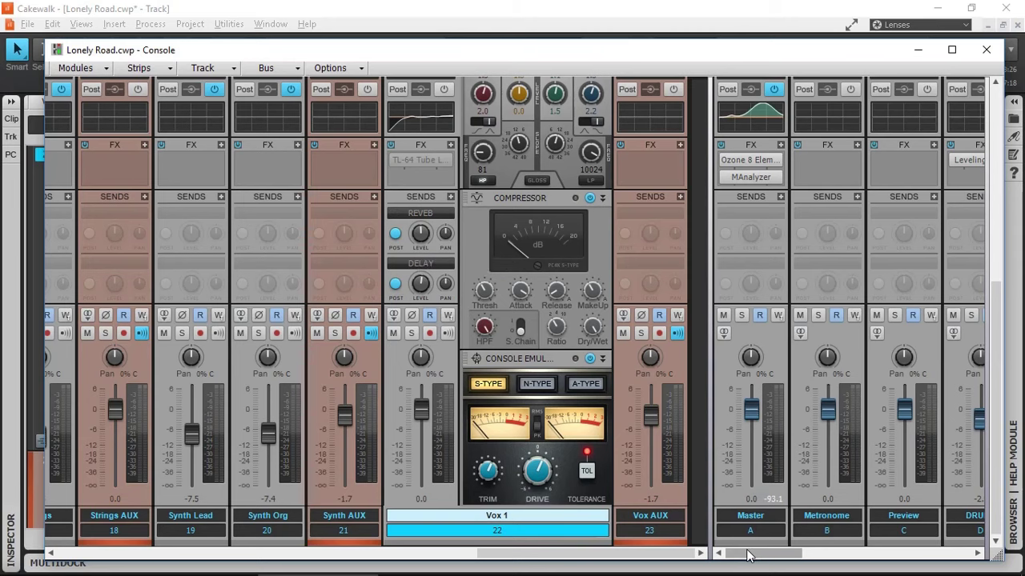
{"action": "left_click_drag", "start_coordinate": [748, 555], "coordinate": [921, 554]}
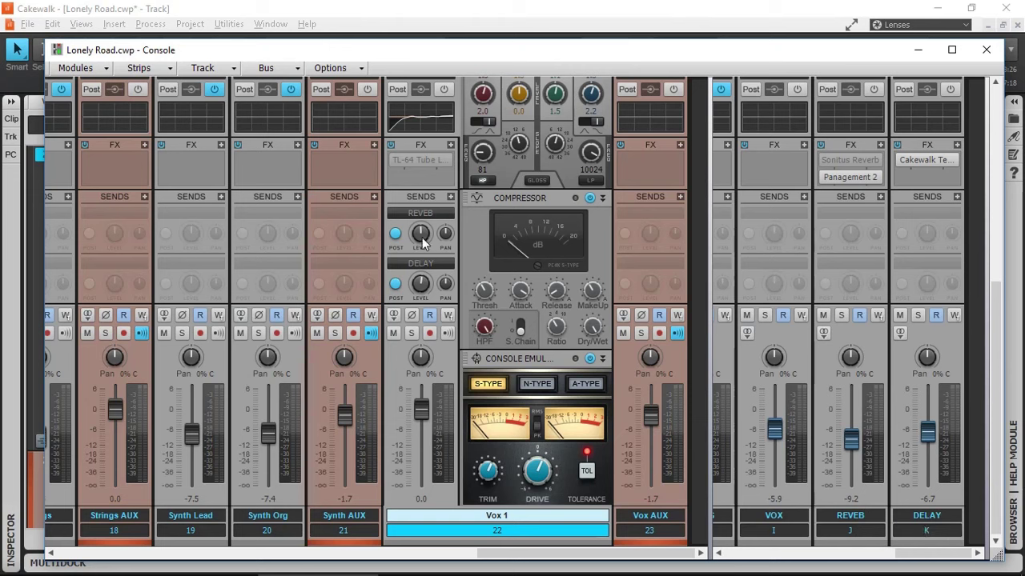
{"action": "mouse_move", "coordinate": [421, 235]}
{"action": "left_click_drag", "start_coordinate": [910, 552], "coordinate": [726, 541]}
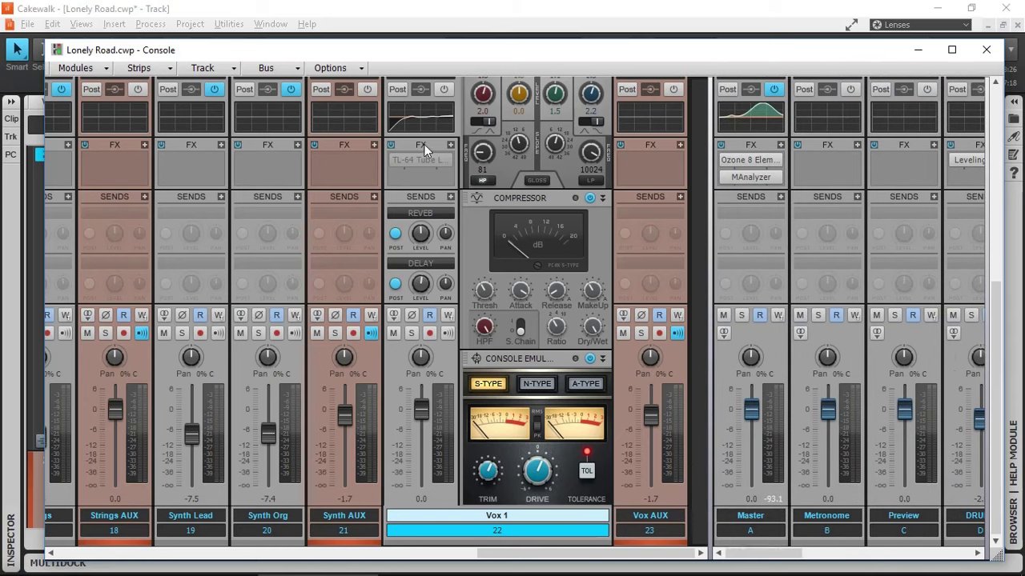
{"action": "mouse_move", "coordinate": [396, 168]}
{"action": "scroll", "coordinate": [445, 270], "scroll_direction": "up", "scroll_amount": 4}
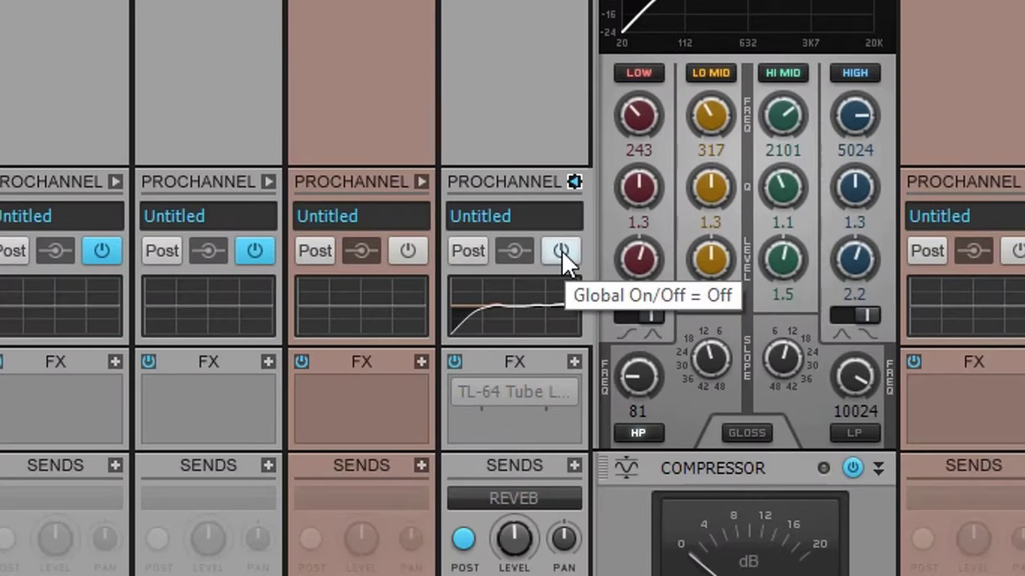
{"action": "left_click", "coordinate": [446, 270]}
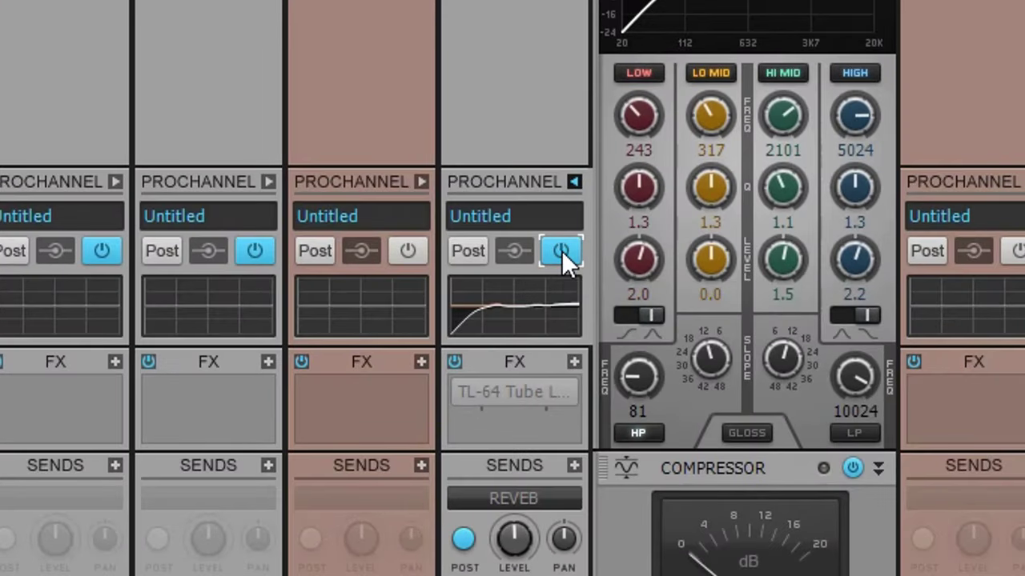
{"action": "left_click", "coordinate": [561, 250]}
{"action": "left_click", "coordinate": [561, 250]}
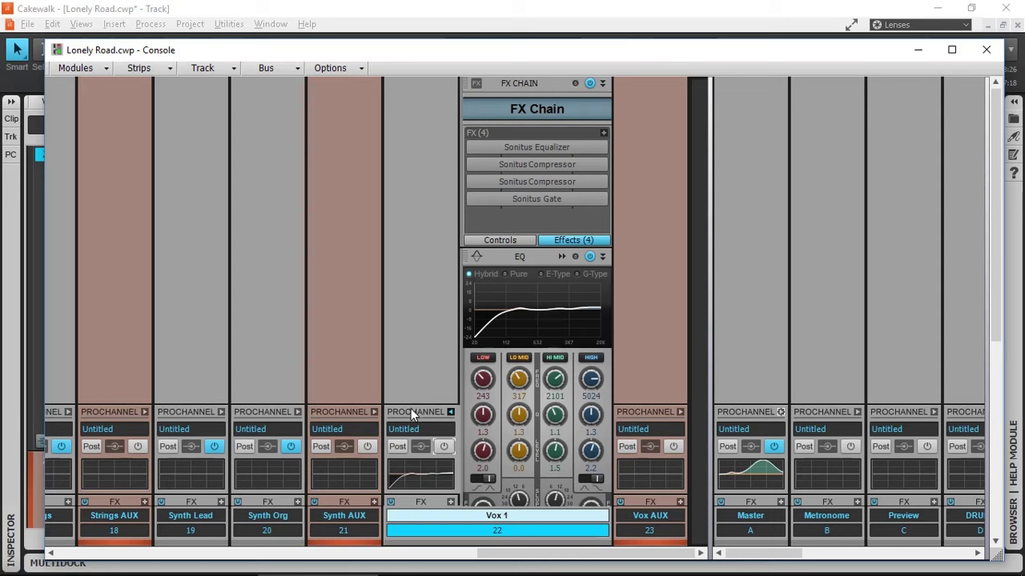
{"action": "right_click", "coordinate": [527, 82]}
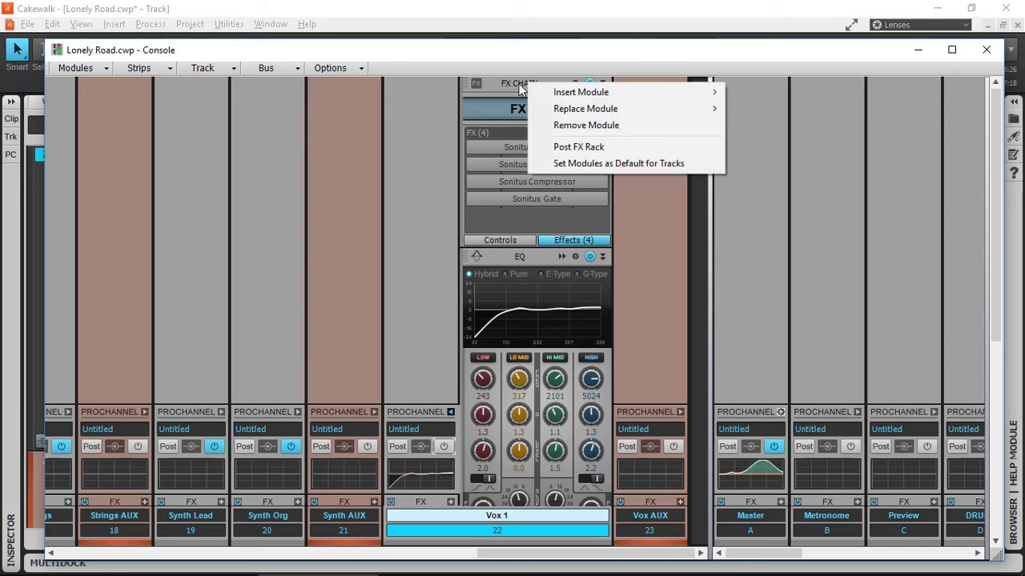
{"action": "mouse_move", "coordinate": [613, 92]}
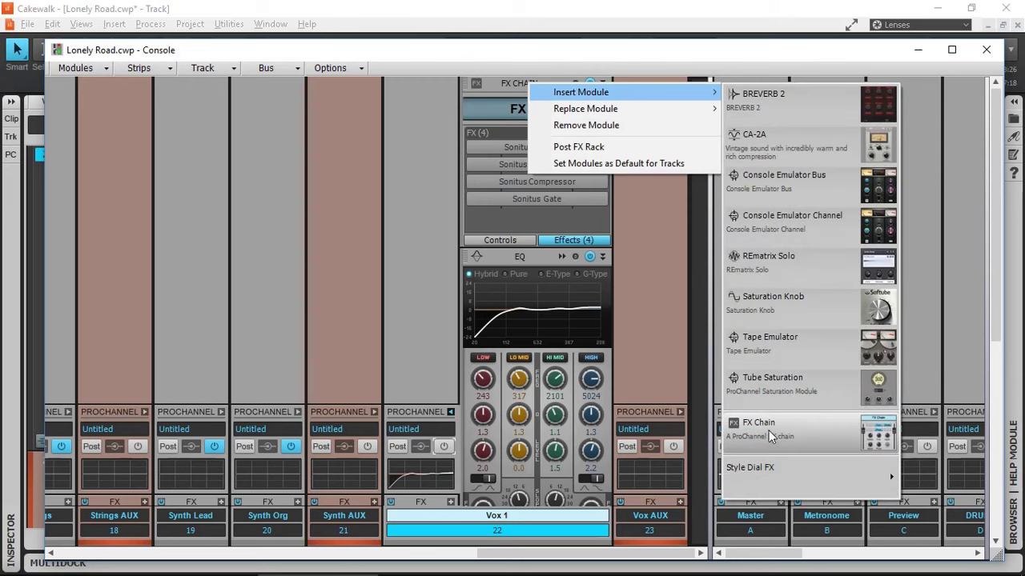
{"action": "left_click", "coordinate": [528, 214]}
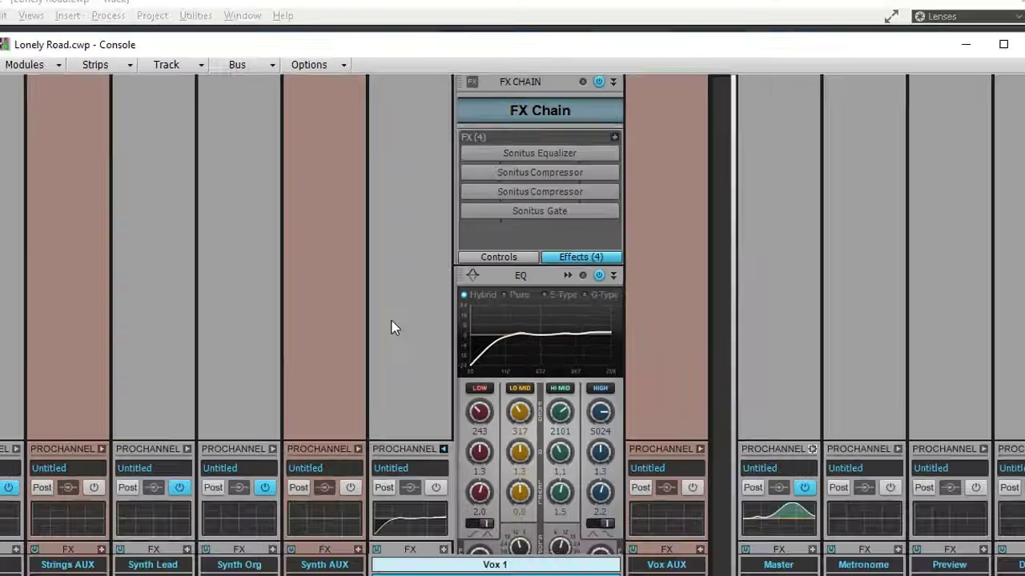
{"action": "scroll", "coordinate": [407, 287], "scroll_direction": "down", "scroll_amount": 2}
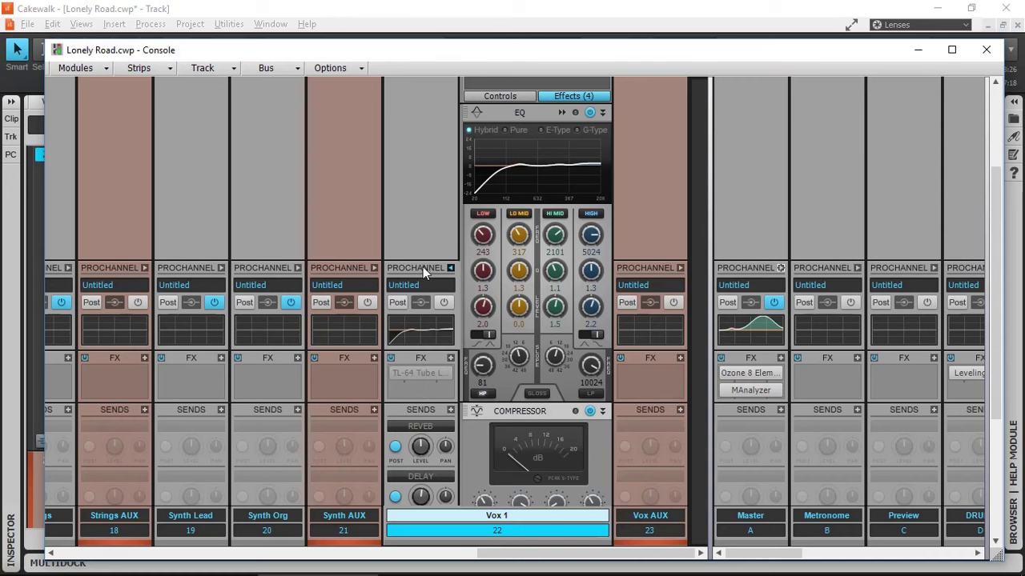
{"action": "scroll", "coordinate": [420, 267], "scroll_direction": "up", "scroll_amount": 2}
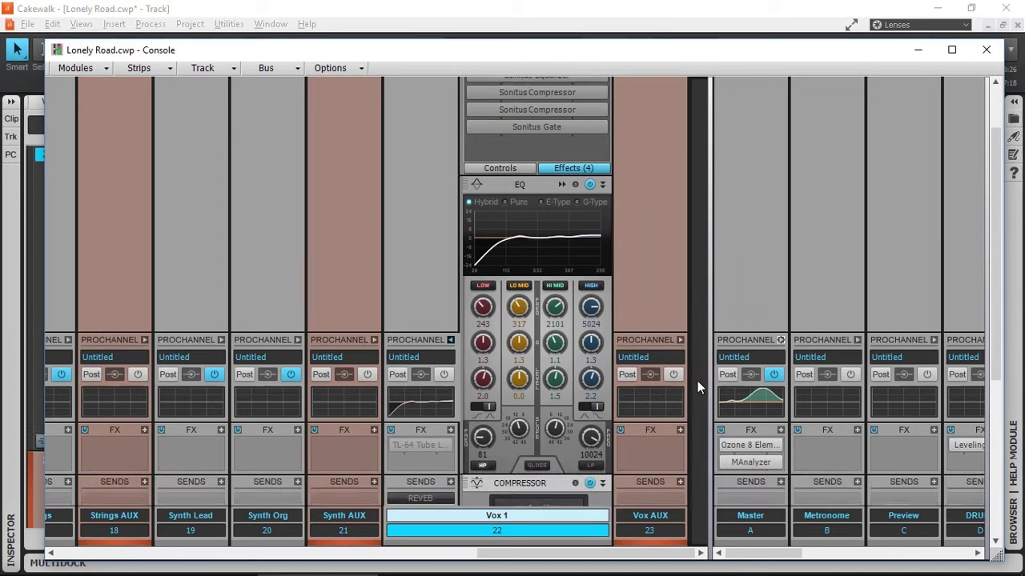
{"action": "scroll", "coordinate": [697, 380], "scroll_direction": "down", "scroll_amount": 2}
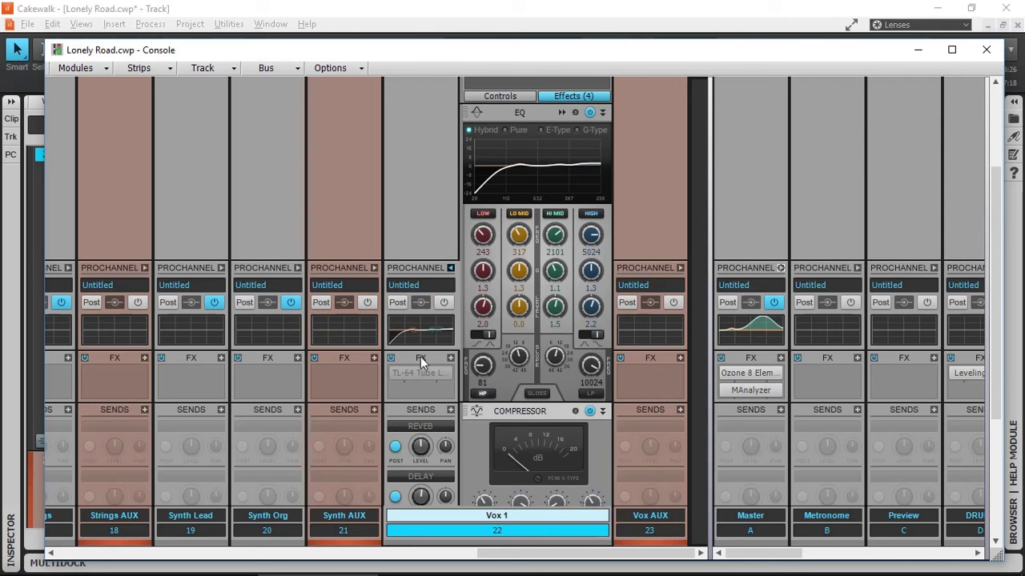
- Switch Vox 1's ProChannel to Post and scroll to review its FX Chain
{"action": "left_click", "coordinate": [397, 302]}
{"action": "scroll", "coordinate": [422, 228], "scroll_direction": "up", "scroll_amount": 4}
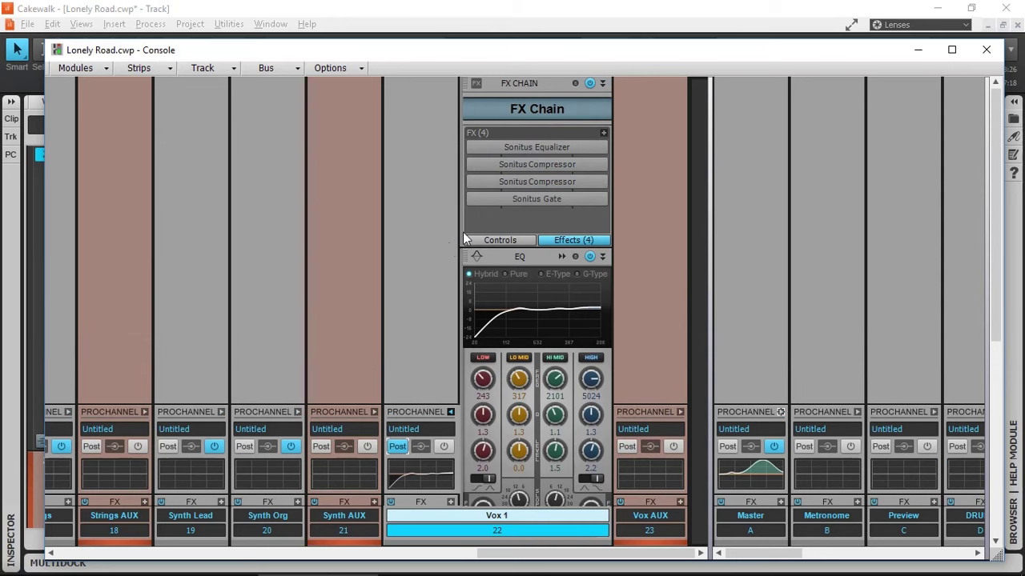
{"action": "scroll", "coordinate": [417, 274], "scroll_direction": "down", "scroll_amount": 4}
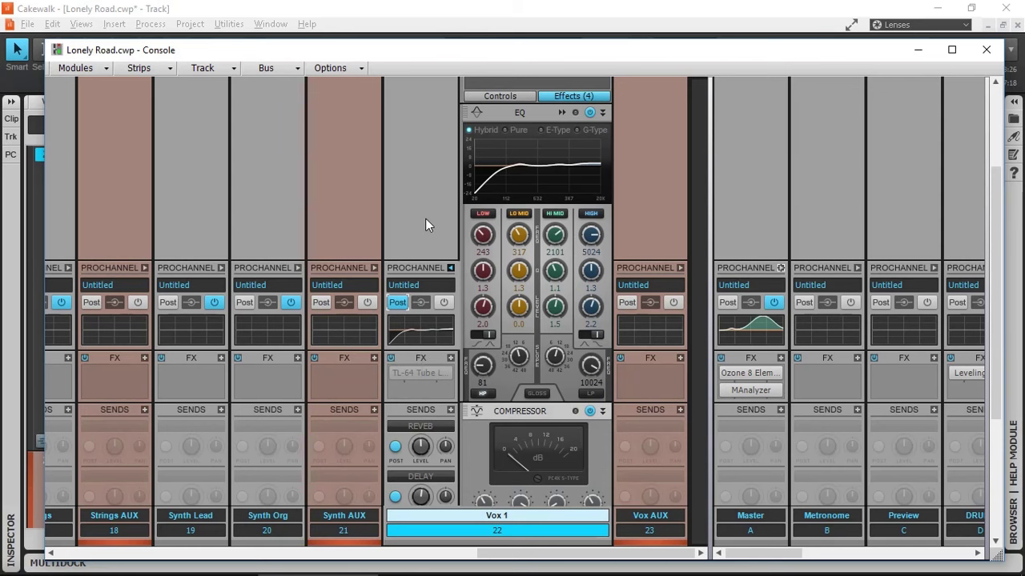
{"action": "scroll", "coordinate": [400, 453], "scroll_direction": "up", "scroll_amount": 4}
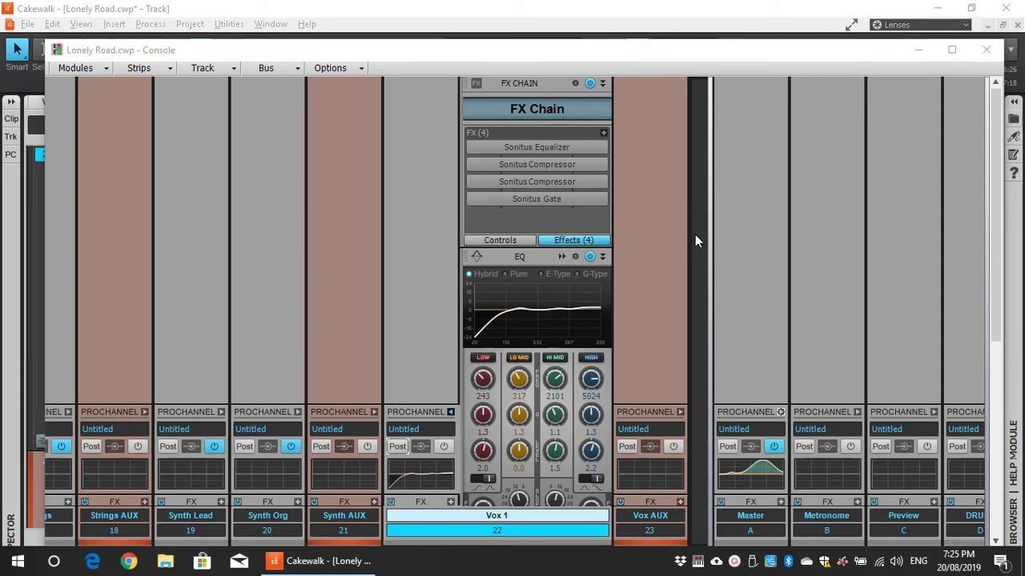
{"action": "scroll", "coordinate": [696, 234], "scroll_direction": "down", "scroll_amount": 5}
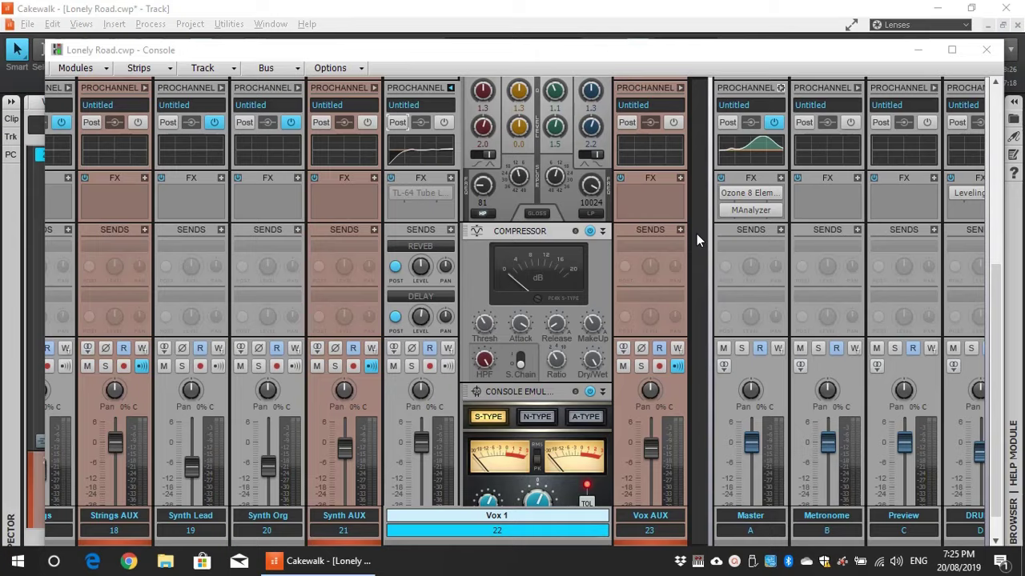
{"action": "scroll", "coordinate": [696, 233], "scroll_direction": "up", "scroll_amount": 5}
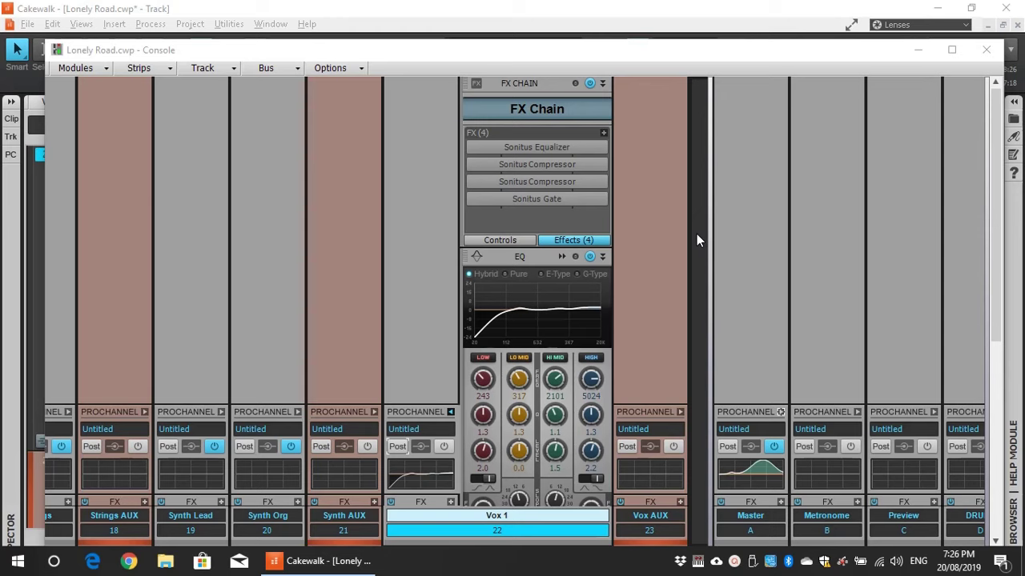
{"action": "double_click", "coordinate": [537, 146]}
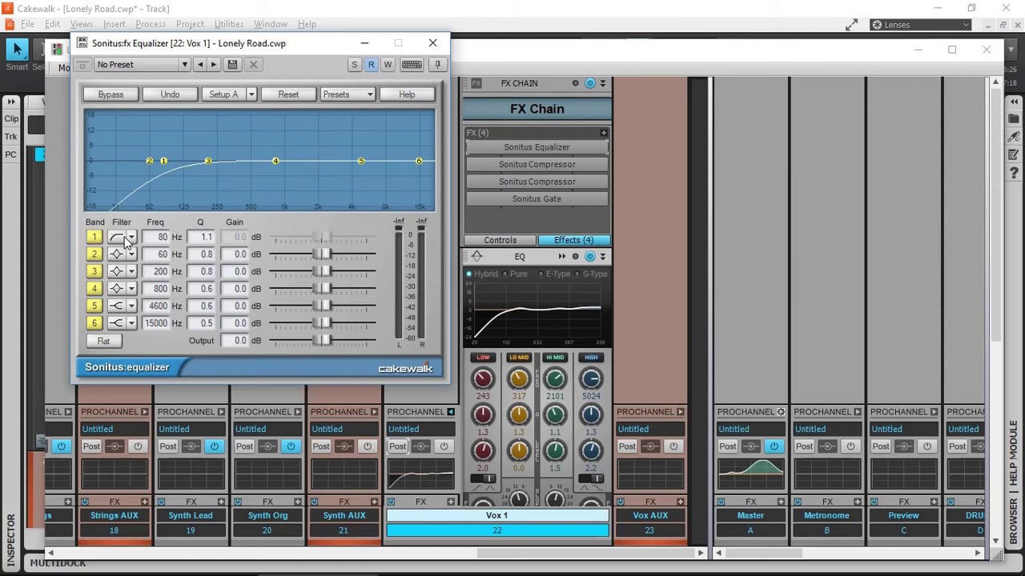
{"action": "left_click", "coordinate": [432, 42]}
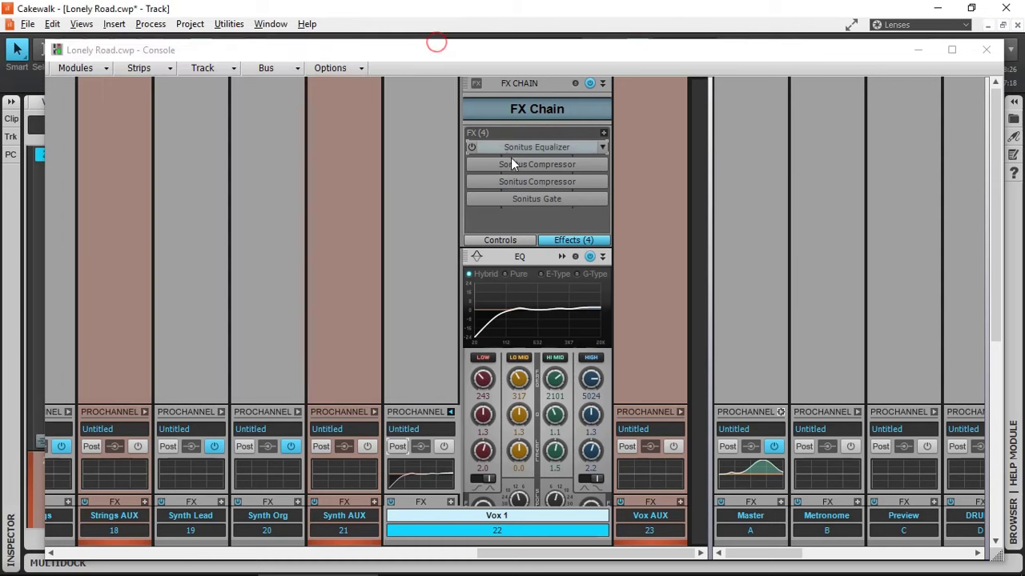
{"action": "double_click", "coordinate": [540, 165]}
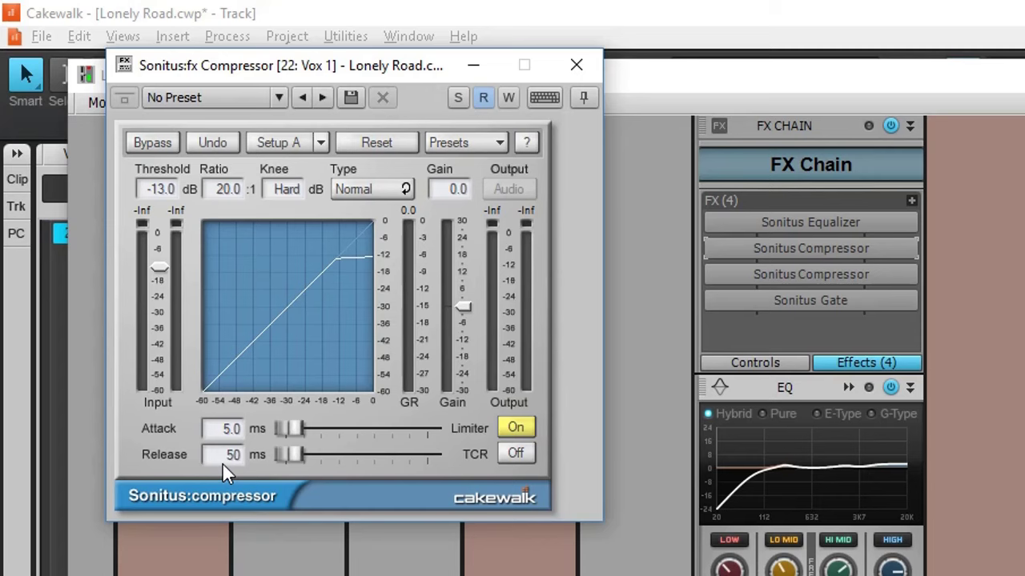
{"action": "left_click", "coordinate": [576, 65]}
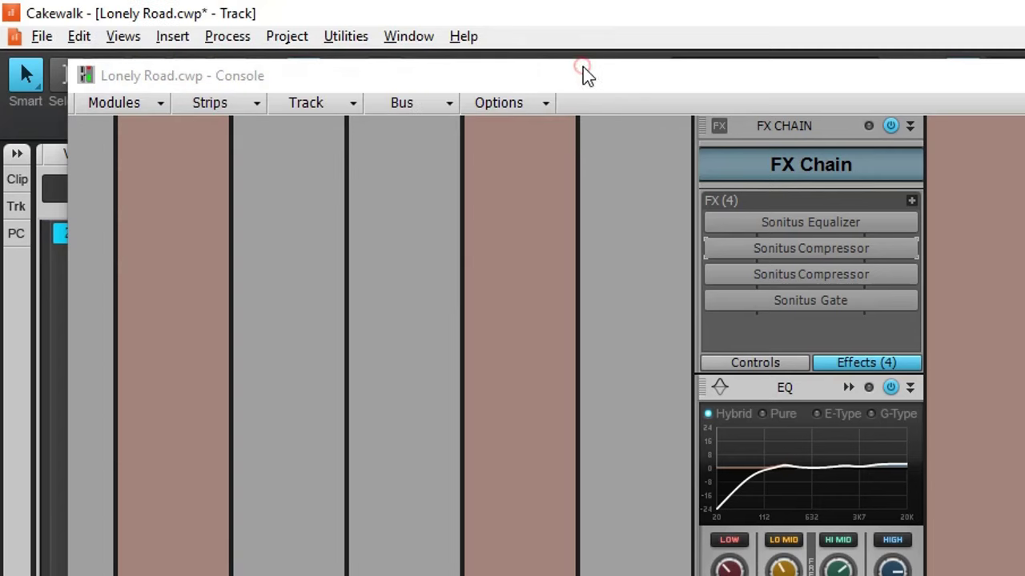
{"action": "double_click", "coordinate": [813, 275]}
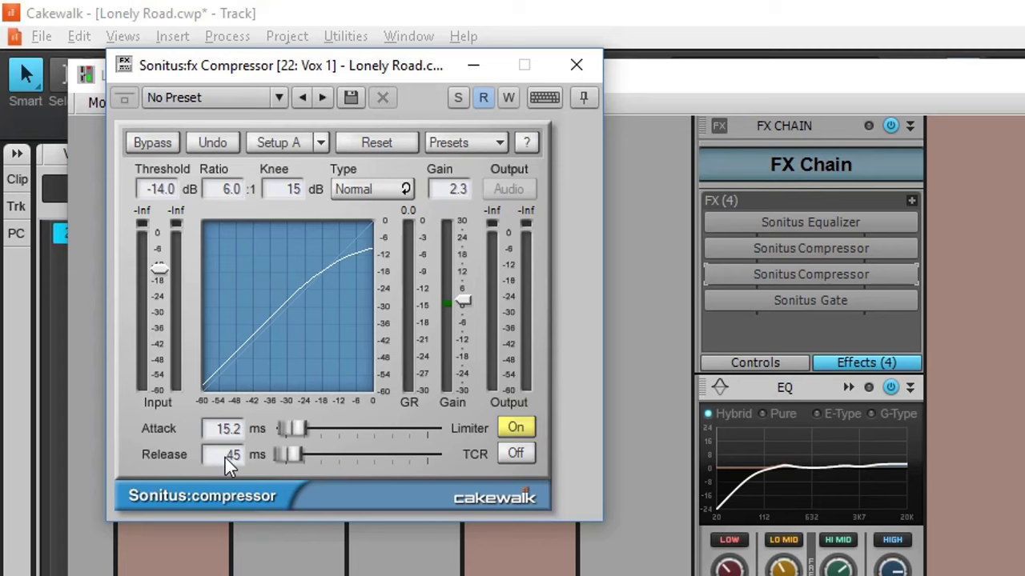
{"action": "left_click", "coordinate": [577, 66]}
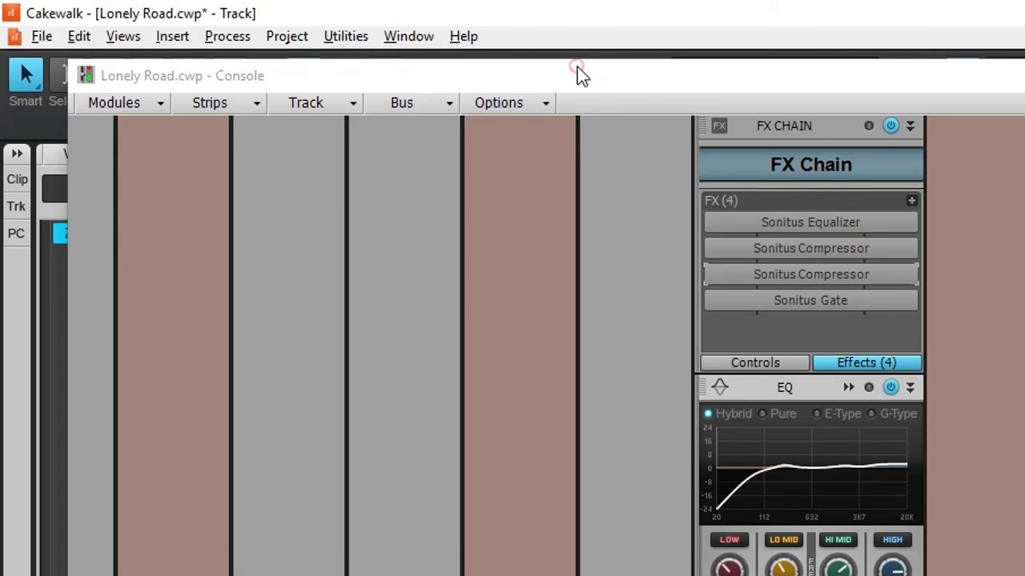
{"action": "double_click", "coordinate": [808, 302]}
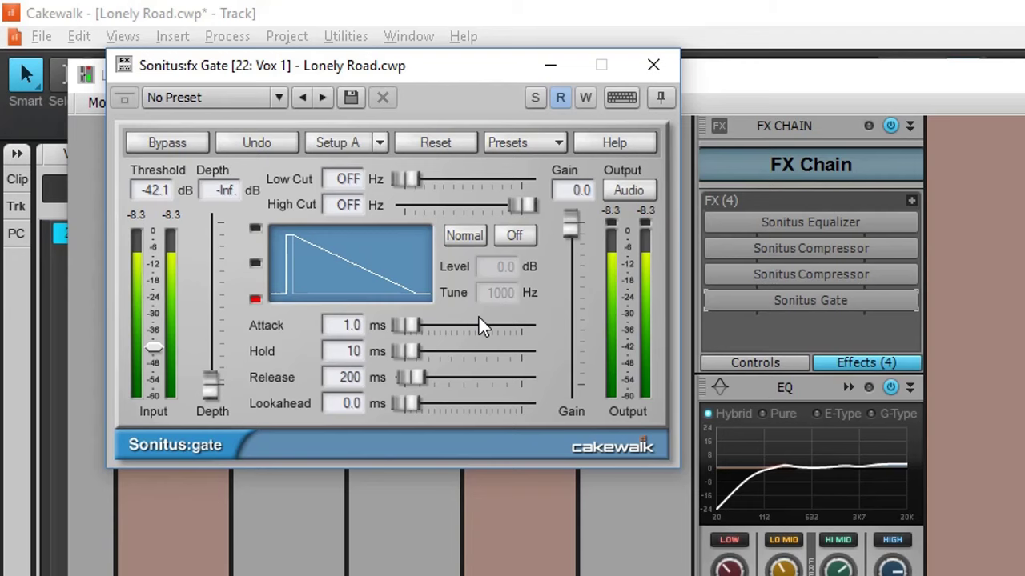
{"action": "left_click", "coordinate": [654, 63]}
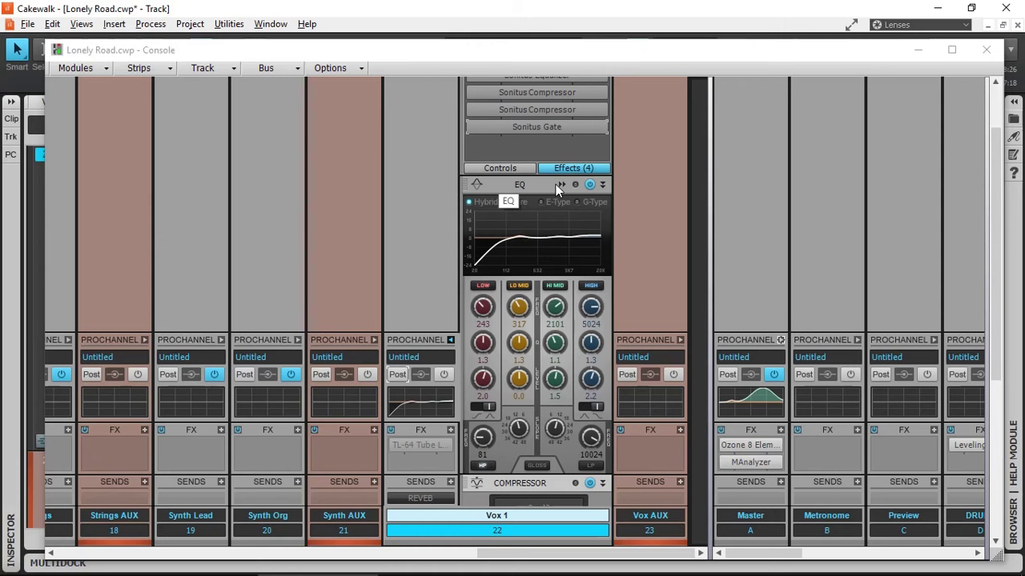
{"action": "left_click", "coordinate": [559, 184]}
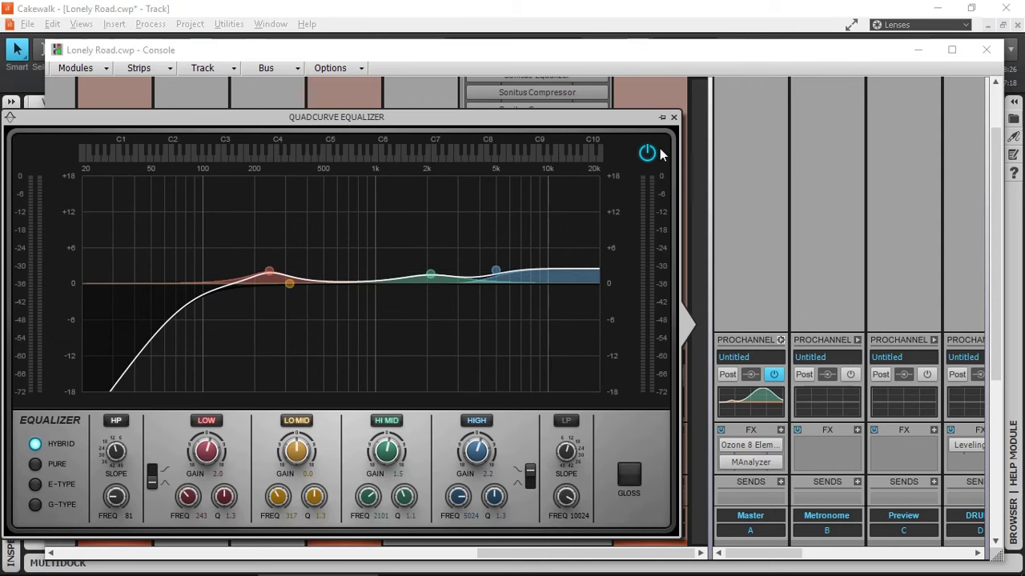
{"action": "left_click", "coordinate": [673, 117]}
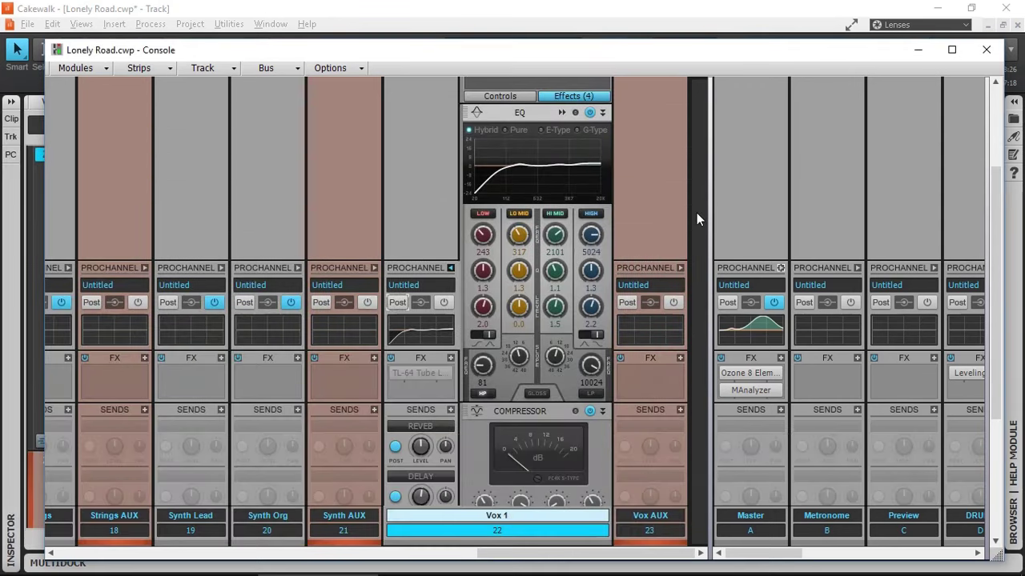
{"action": "scroll", "coordinate": [696, 214], "scroll_direction": "down", "scroll_amount": 3}
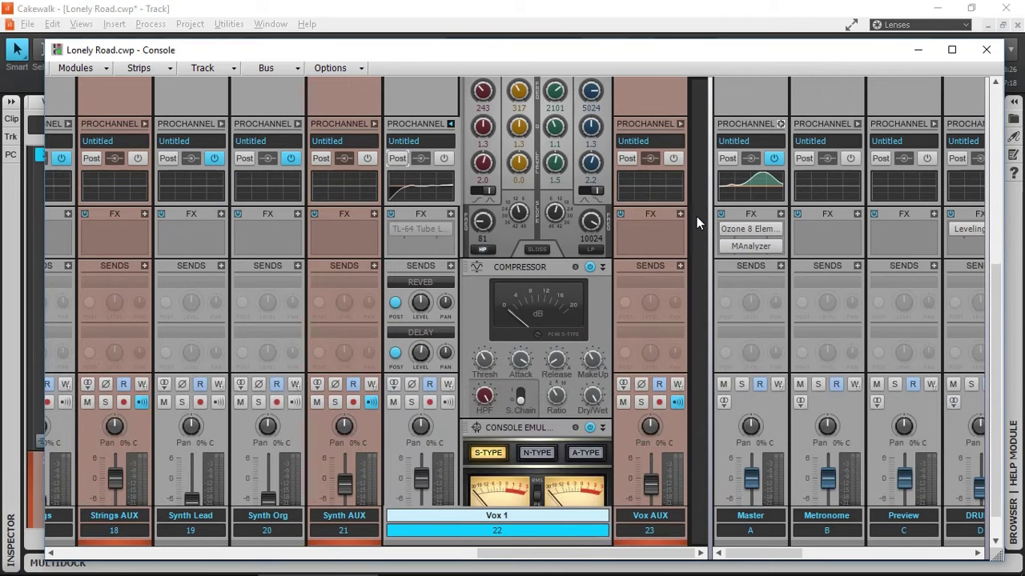
{"action": "scroll", "coordinate": [696, 216], "scroll_direction": "down", "scroll_amount": 1}
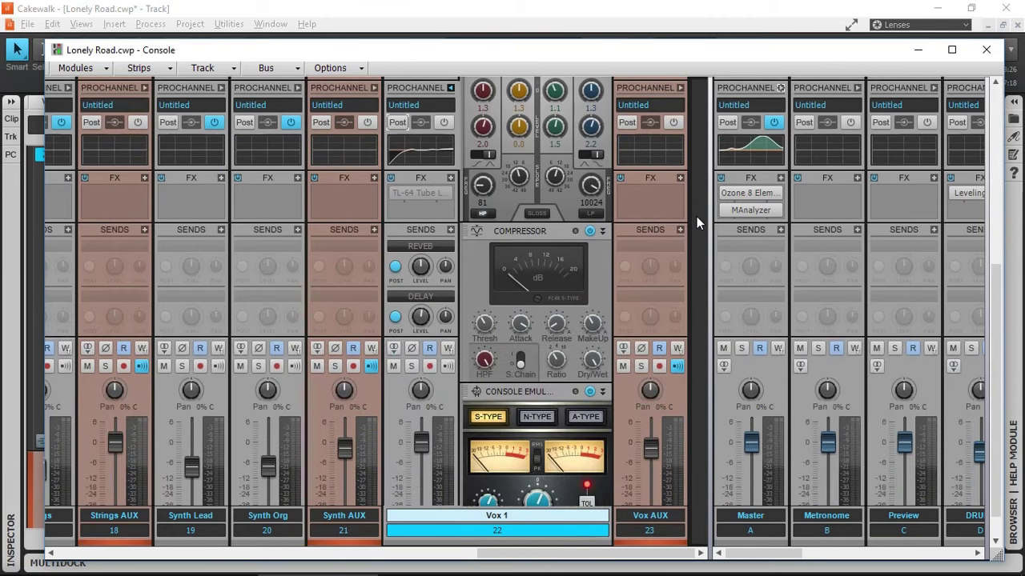
{"action": "right_click", "coordinate": [520, 230]}
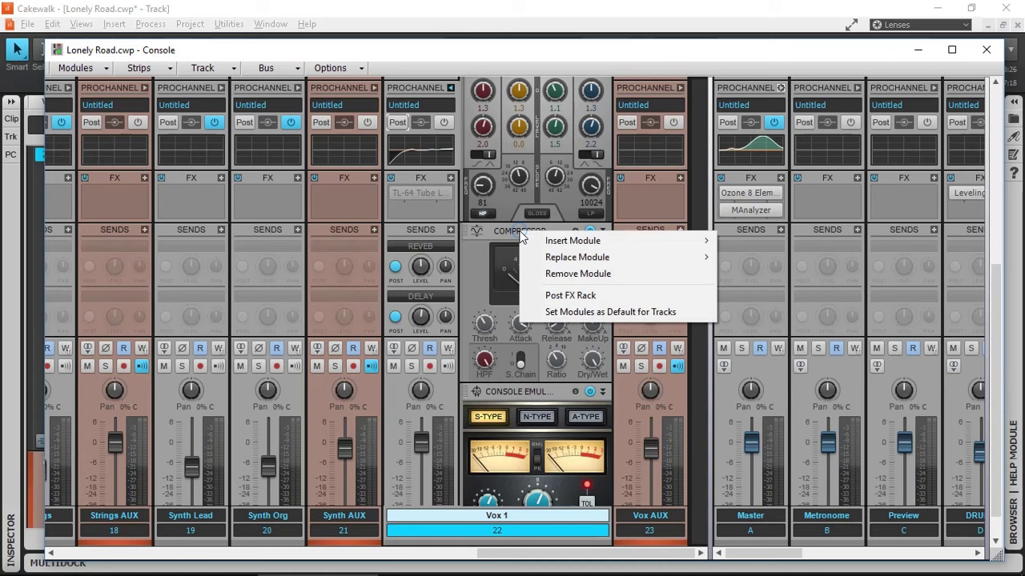
{"action": "mouse_move", "coordinate": [558, 242]}
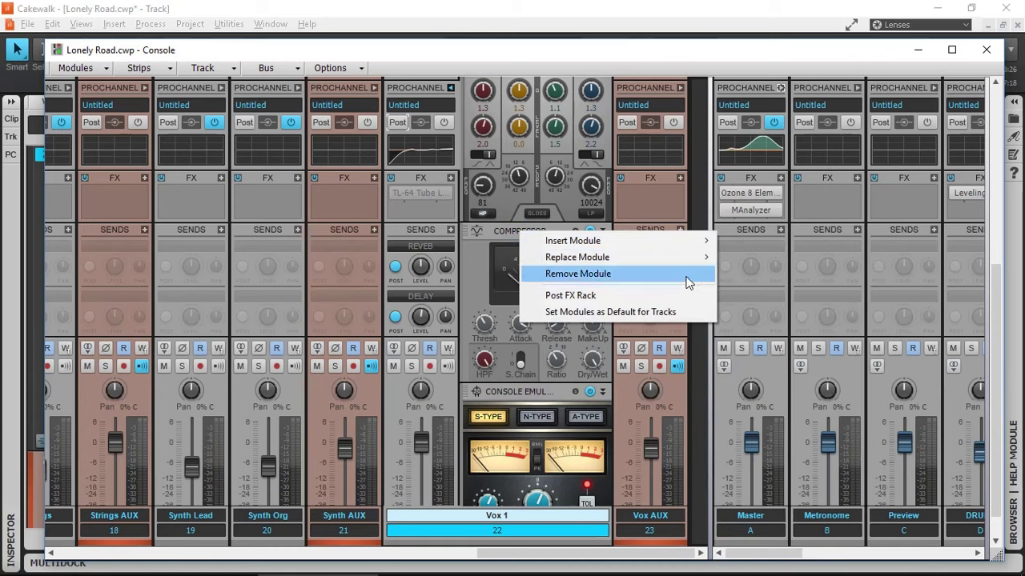
{"action": "mouse_move", "coordinate": [632, 240]}
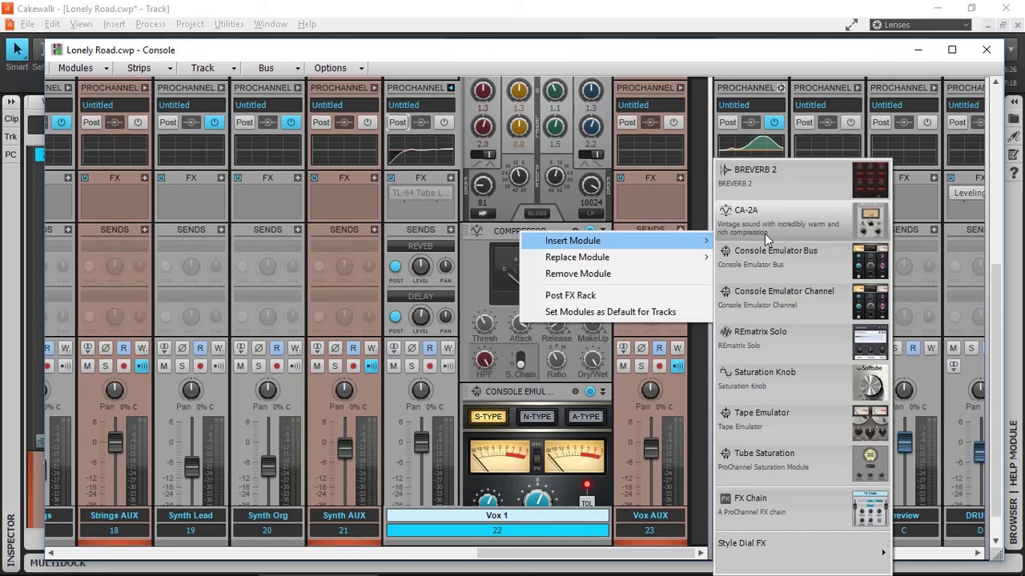
{"action": "left_click", "coordinate": [509, 234]}
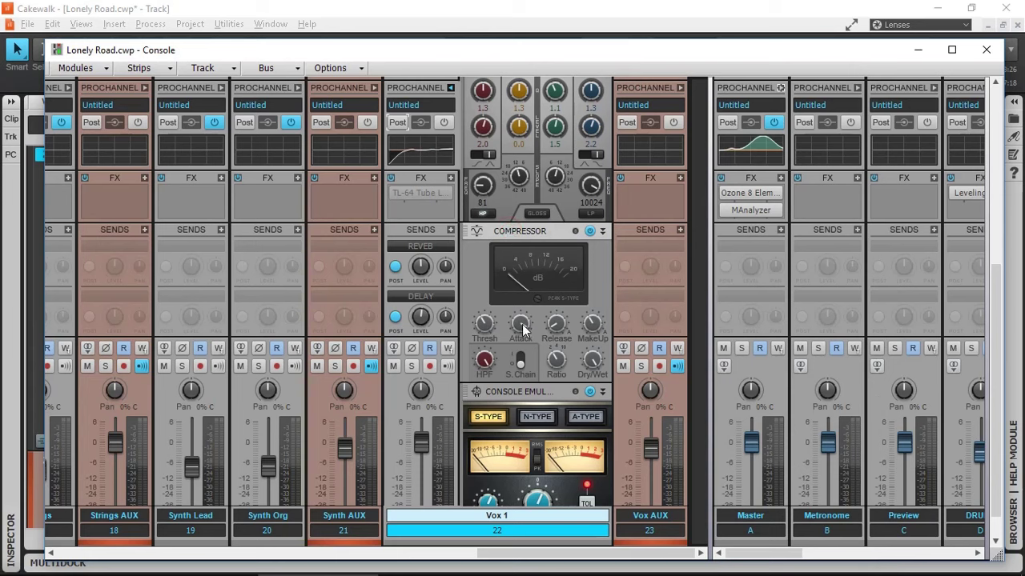
{"action": "mouse_move", "coordinate": [522, 325]}
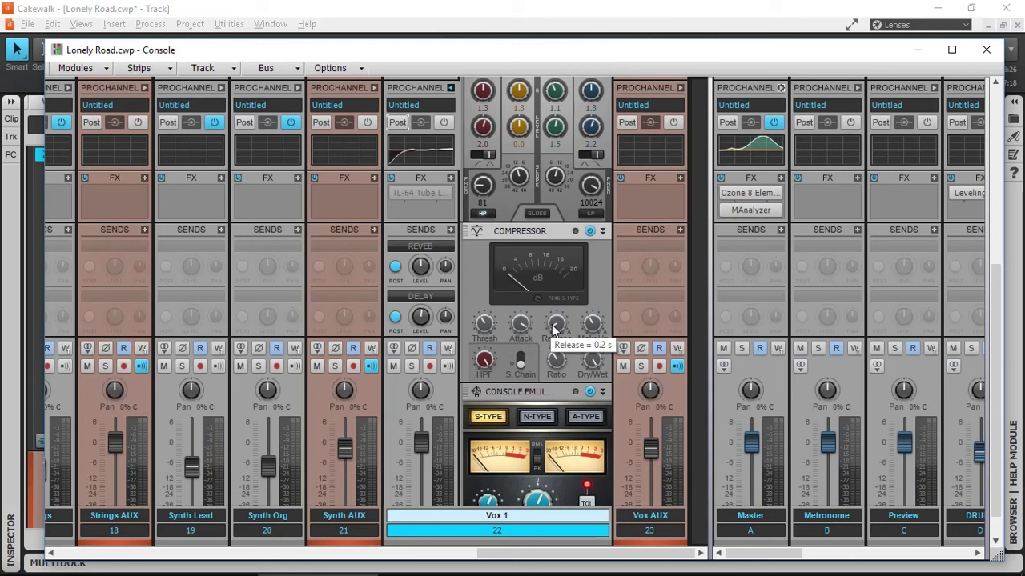
{"action": "mouse_move", "coordinate": [593, 324]}
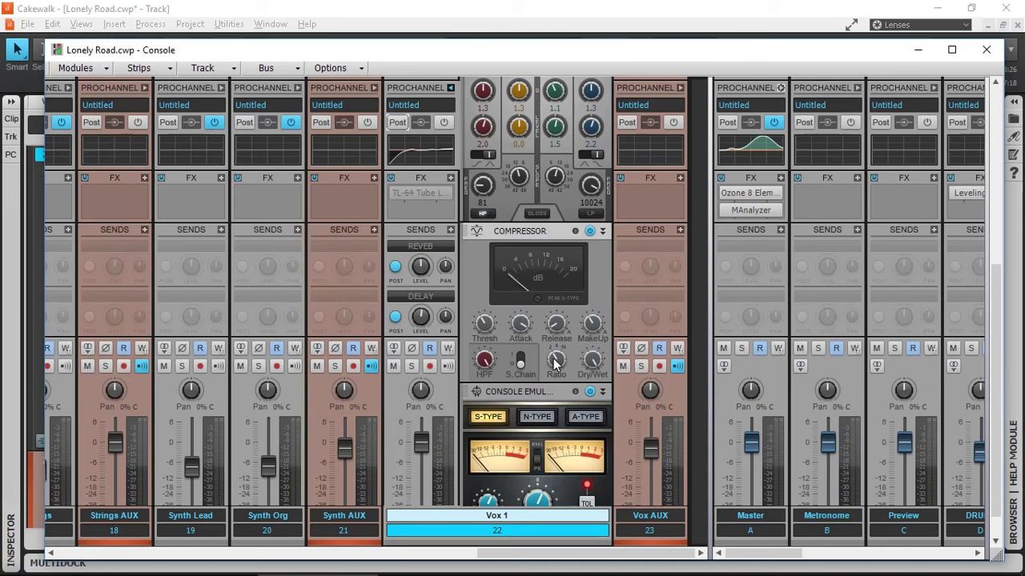
{"action": "mouse_move", "coordinate": [554, 360]}
{"action": "scroll", "coordinate": [693, 378], "scroll_direction": "down", "scroll_amount": 1}
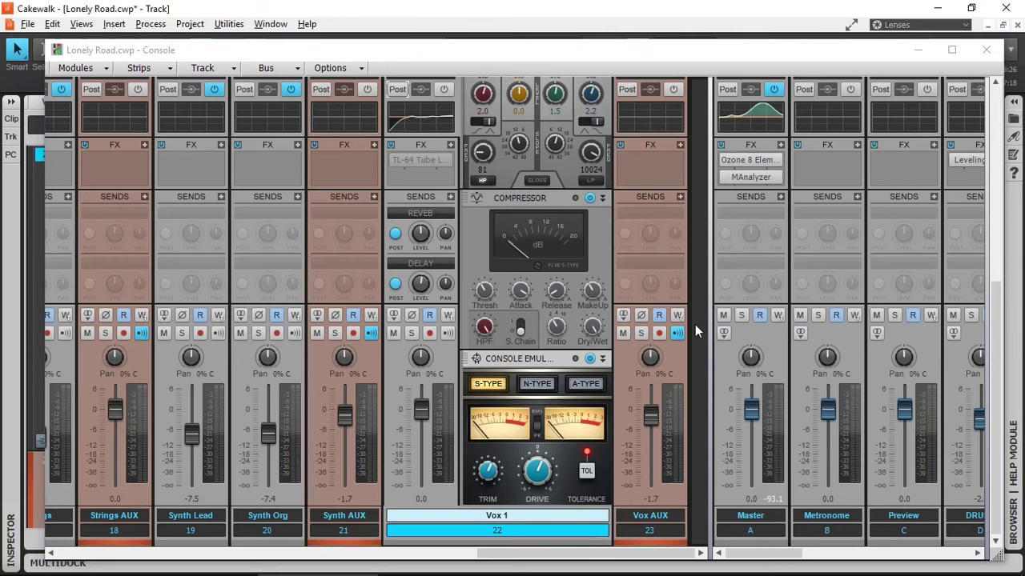
- Solo Vox 1 in the Console and switch on its ProChannel processing
{"action": "scroll", "coordinate": [695, 324], "scroll_direction": "up", "scroll_amount": 10}
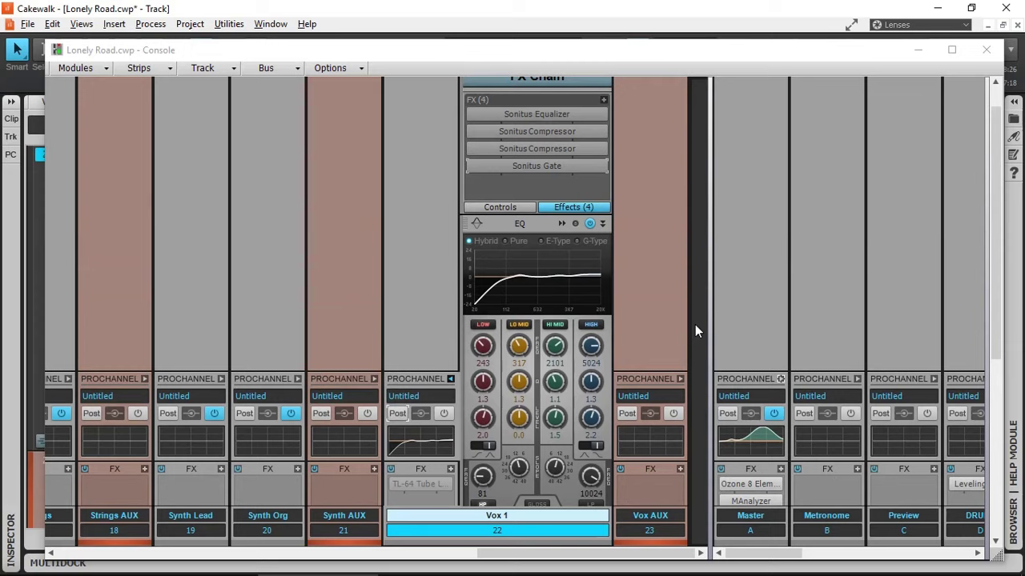
{"action": "scroll", "coordinate": [695, 324], "scroll_direction": "down", "scroll_amount": 5}
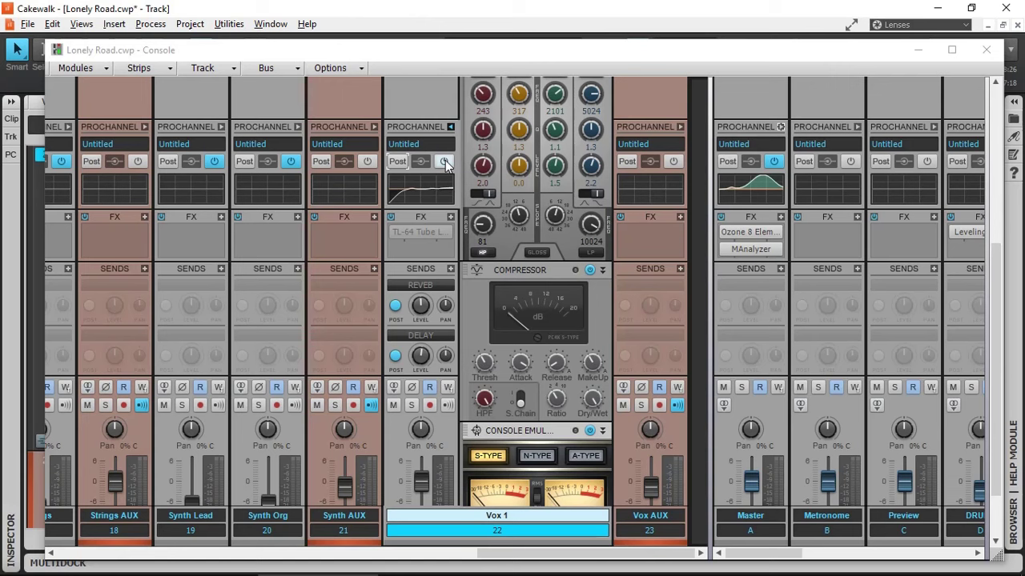
{"action": "left_click", "coordinate": [410, 408]}
{"action": "left_click", "coordinate": [412, 406]}
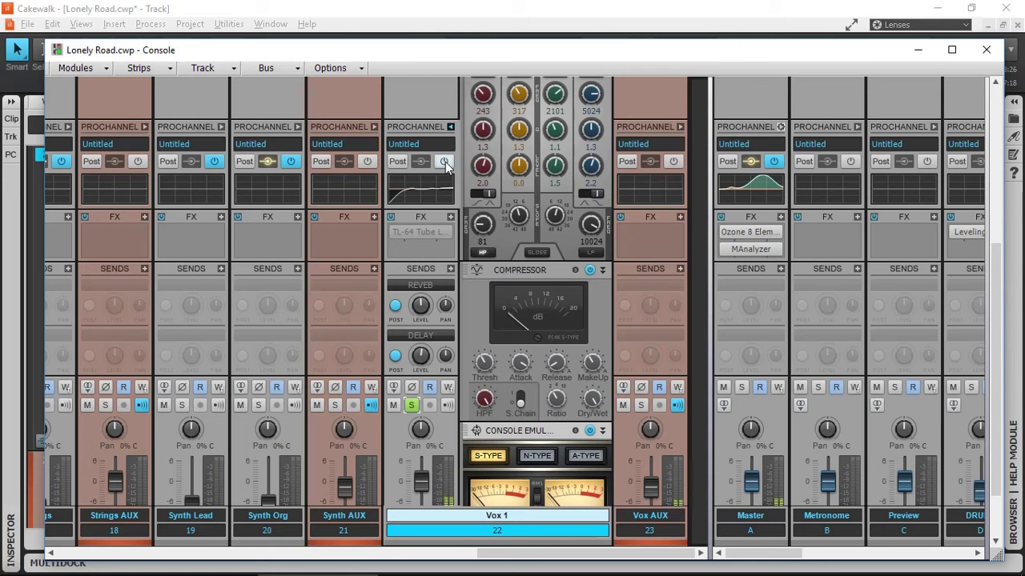
{"action": "left_click", "coordinate": [445, 161]}
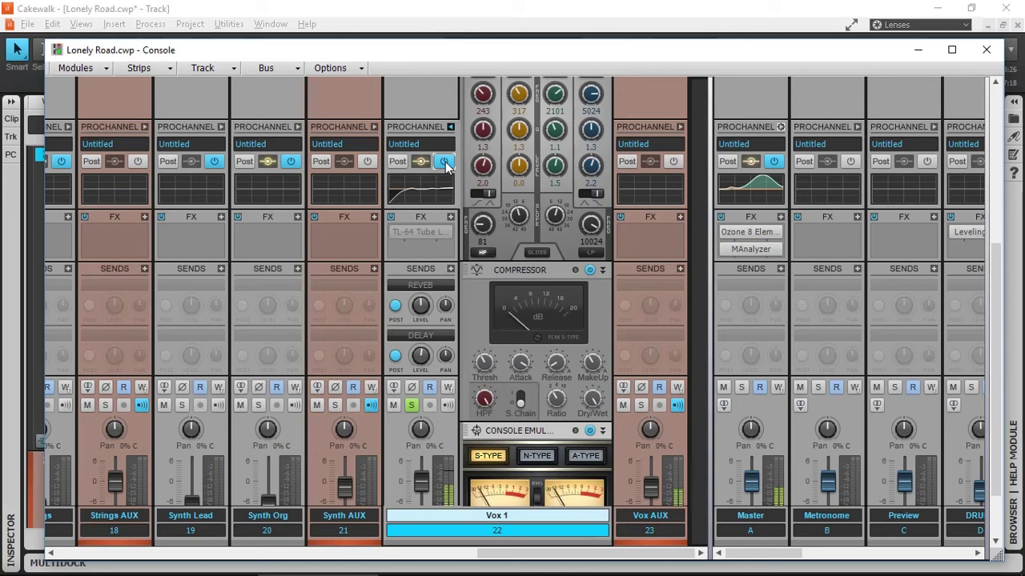
- Unsolo Vox 1, then bypass and re-enable its ProChannel for an A/B comparison
{"action": "left_click", "coordinate": [410, 405]}
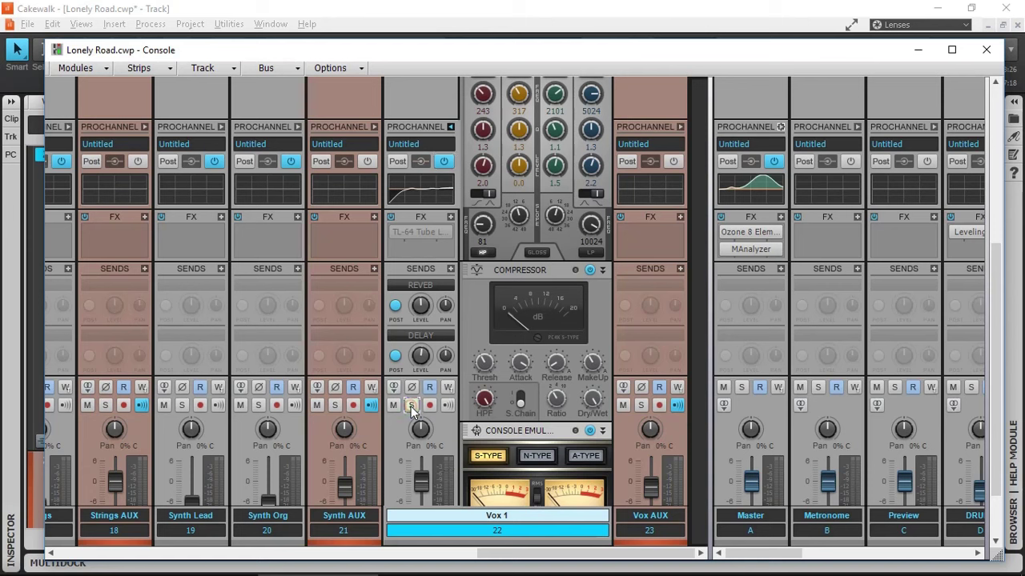
{"action": "left_click", "coordinate": [445, 162]}
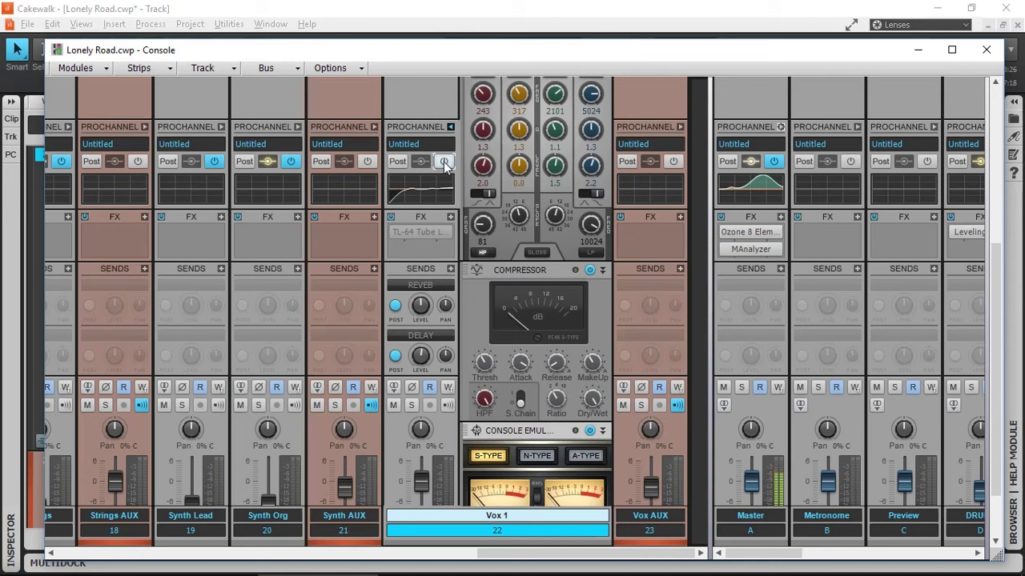
{"action": "left_click", "coordinate": [445, 161]}
- Open Vox 1's TL-64 Tube Leveler and move its window up to reveal the console
{"action": "double_click", "coordinate": [421, 231]}
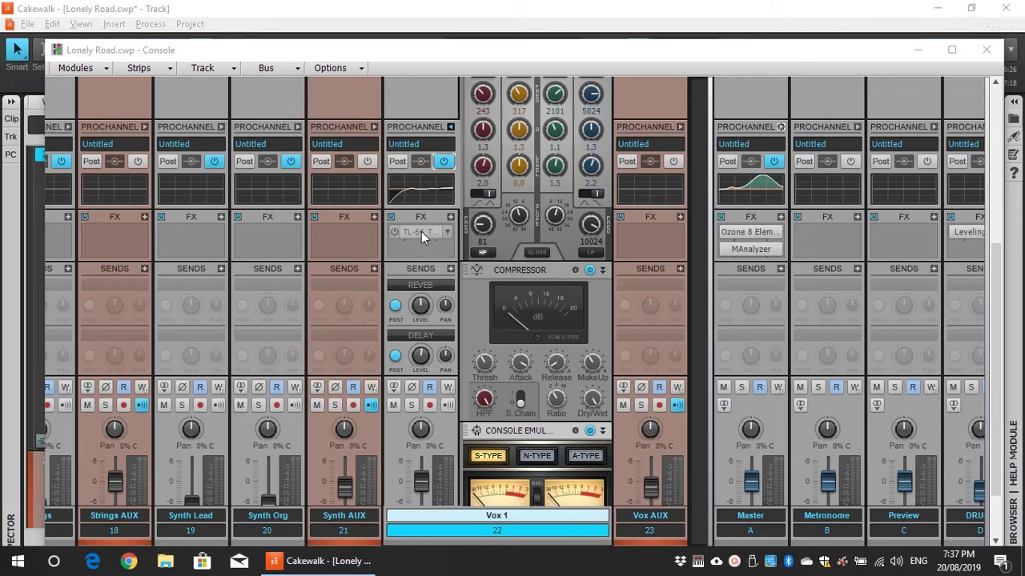
{"action": "left_click_drag", "start_coordinate": [449, 55], "coordinate": [502, 149]}
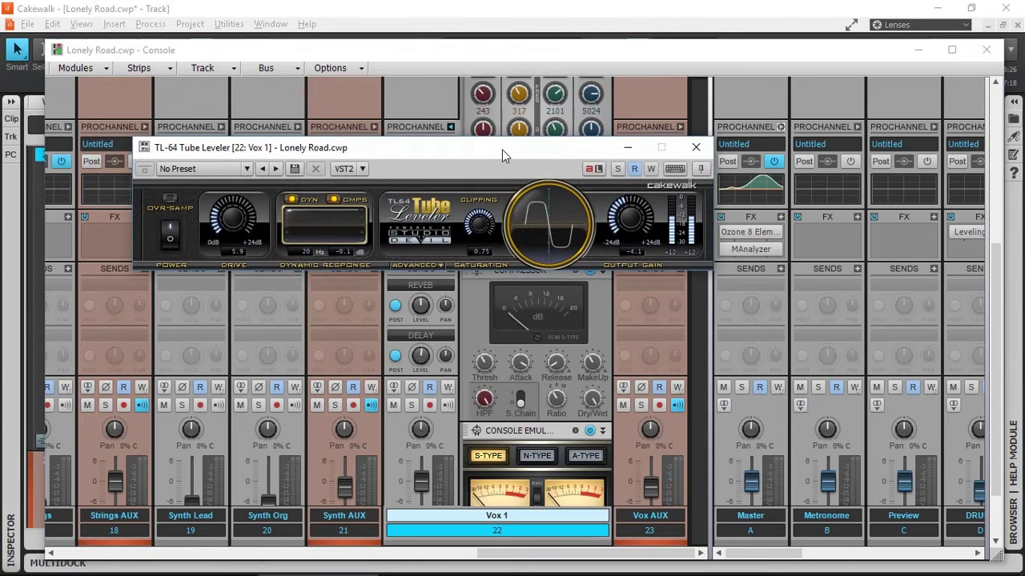
{"action": "left_click_drag", "start_coordinate": [421, 149], "coordinate": [453, 110]}
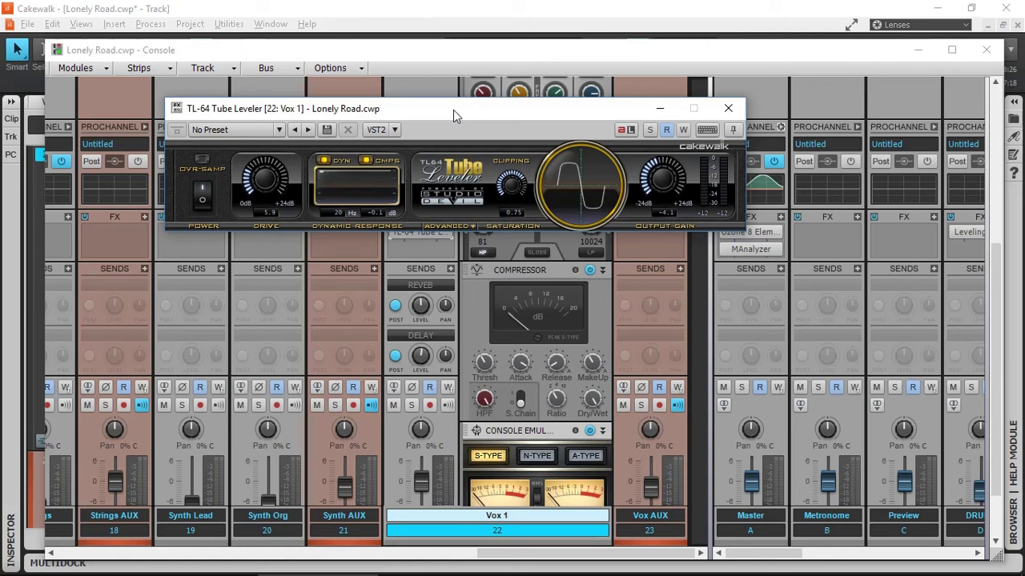
{"action": "left_click_drag", "start_coordinate": [466, 106], "coordinate": [461, 73]}
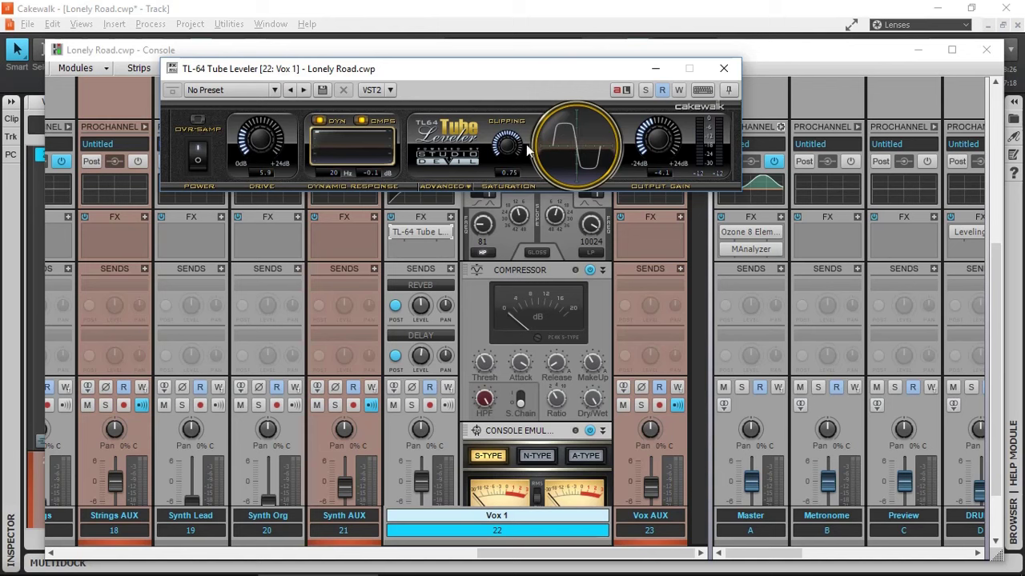
- Lower the Tube Leveler's clipping to 0.72 and toggle its power off and back on
{"action": "mouse_move", "coordinate": [507, 149]}
{"action": "left_mouse_down"}
{"action": "mouse_move", "coordinate": [504, 218]}
{"action": "mouse_move", "coordinate": [520, 272]}
{"action": "mouse_move", "coordinate": [495, 154]}
{"action": "left_mouse_up"}
{"action": "left_click", "coordinate": [196, 163]}
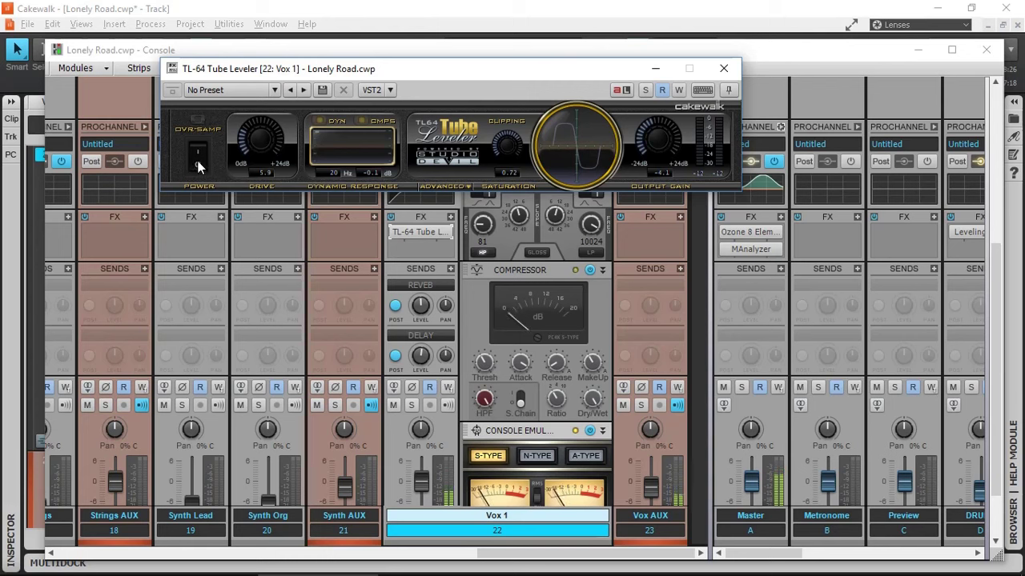
{"action": "left_click", "coordinate": [198, 166]}
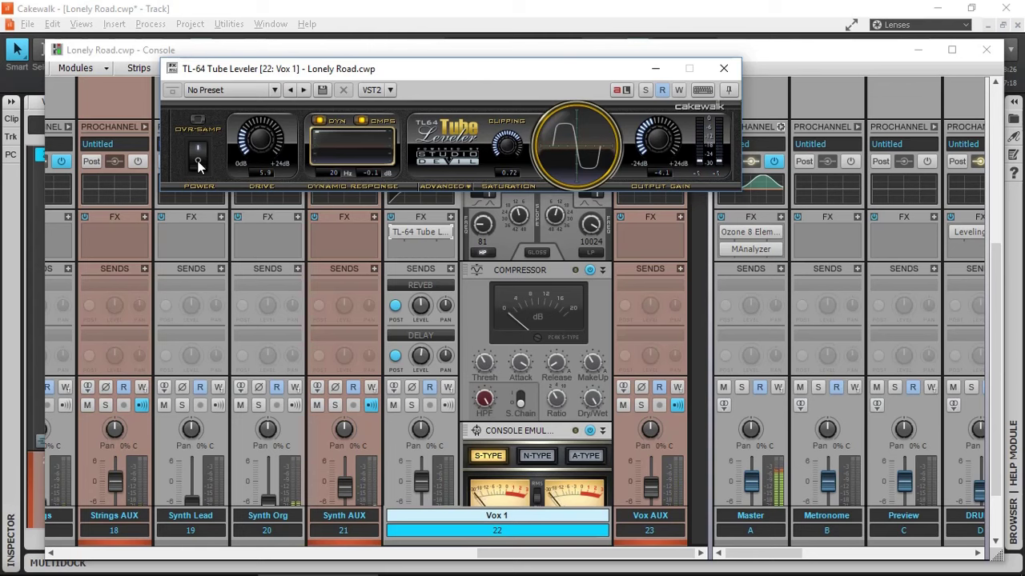
- Solo and play Vox 1, switching the TL-64 Tube Leveler off and on to compare
{"action": "left_click", "coordinate": [413, 407]}
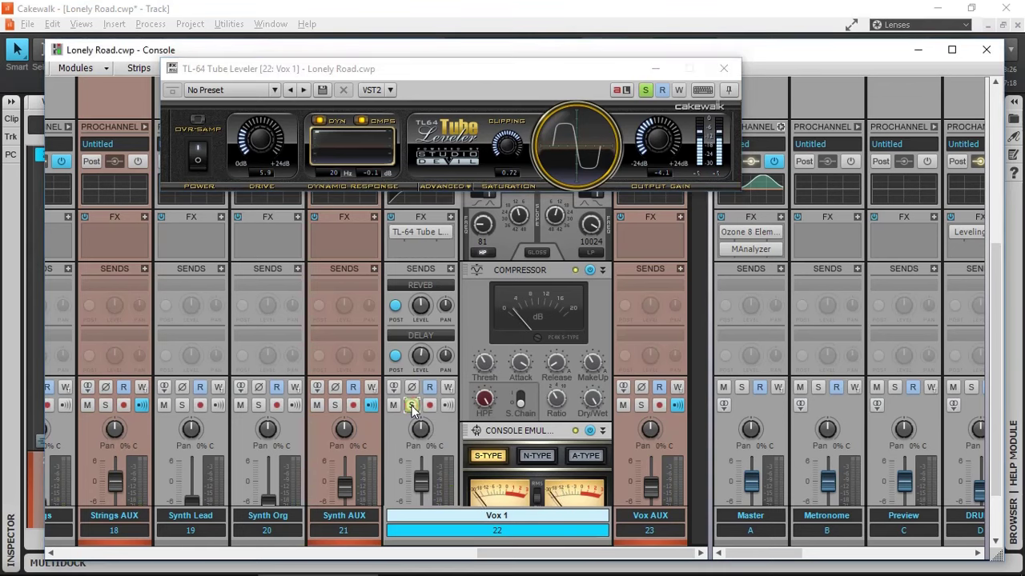
{"action": "left_click", "coordinate": [198, 162]}
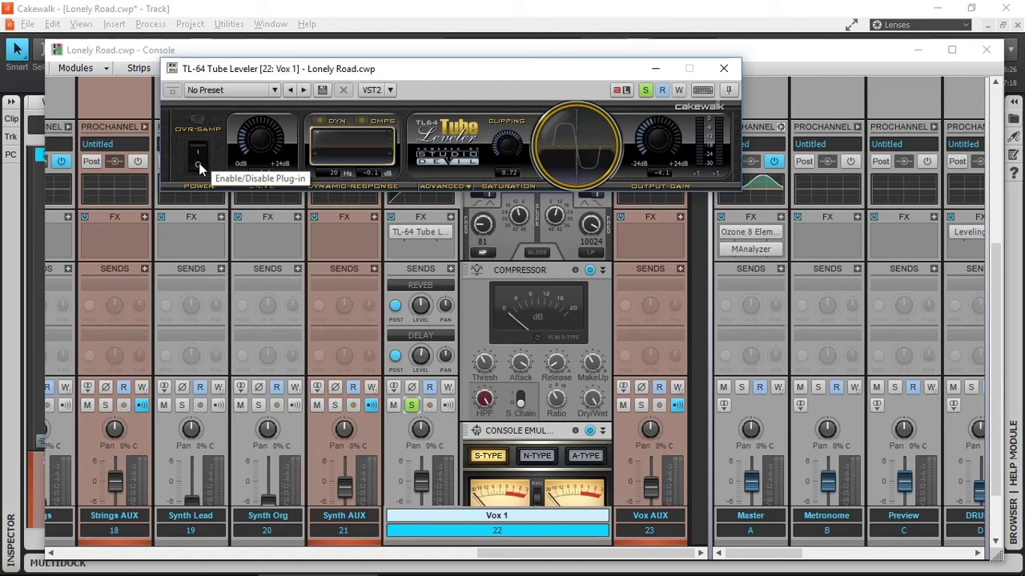
{"action": "key", "text": "space"}
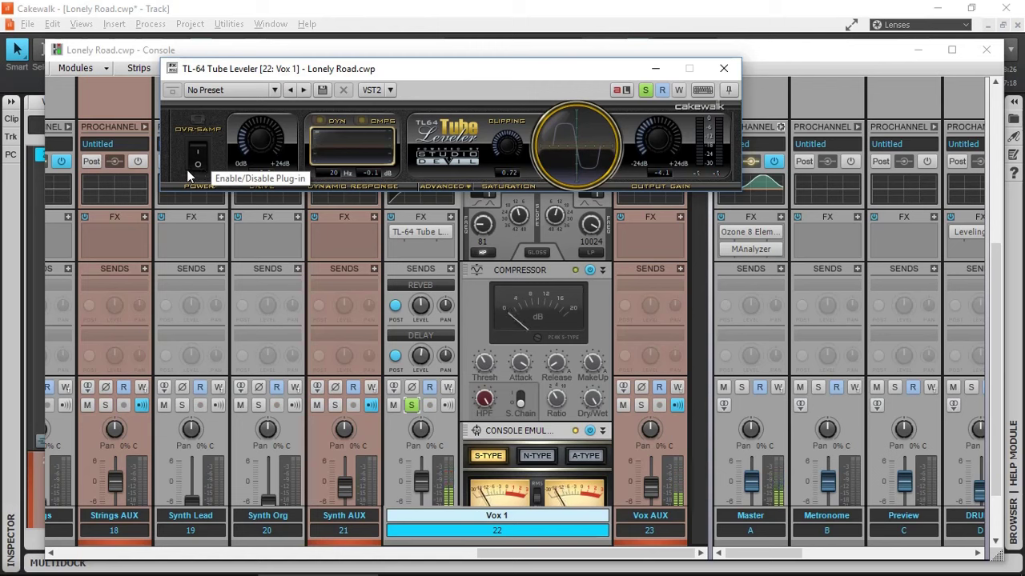
{"action": "left_click", "coordinate": [192, 166]}
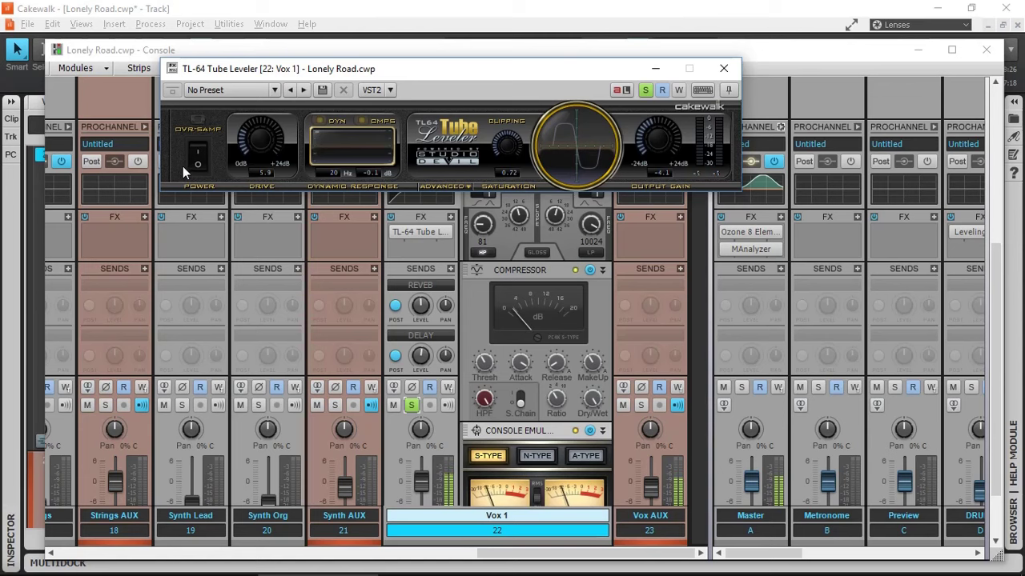
{"action": "left_click", "coordinate": [198, 167]}
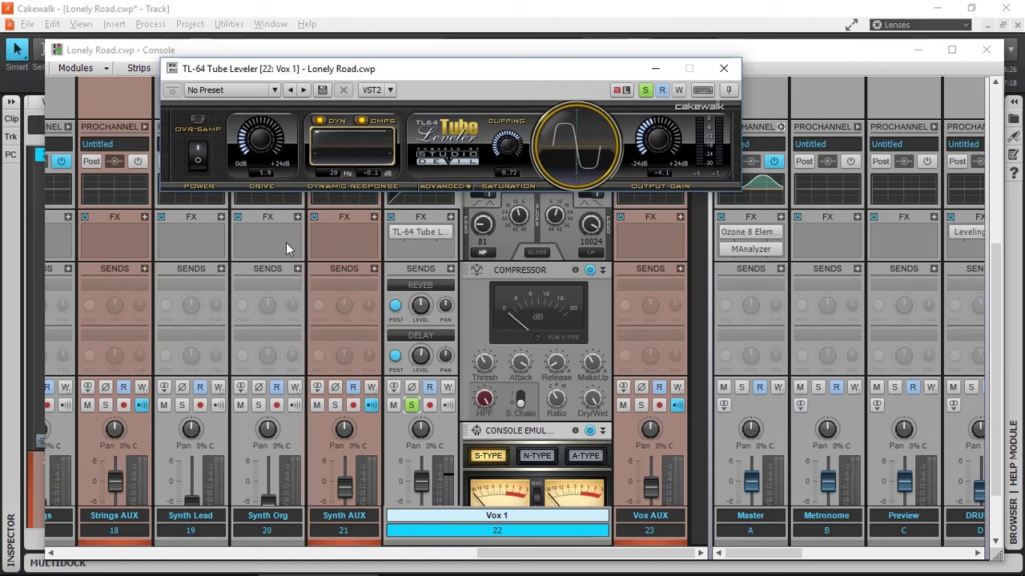
- Enable Vox 1's DELAY send and open the REVEB bus's Panagement 2, moving its window up-right
{"action": "left_click", "coordinate": [392, 285]}
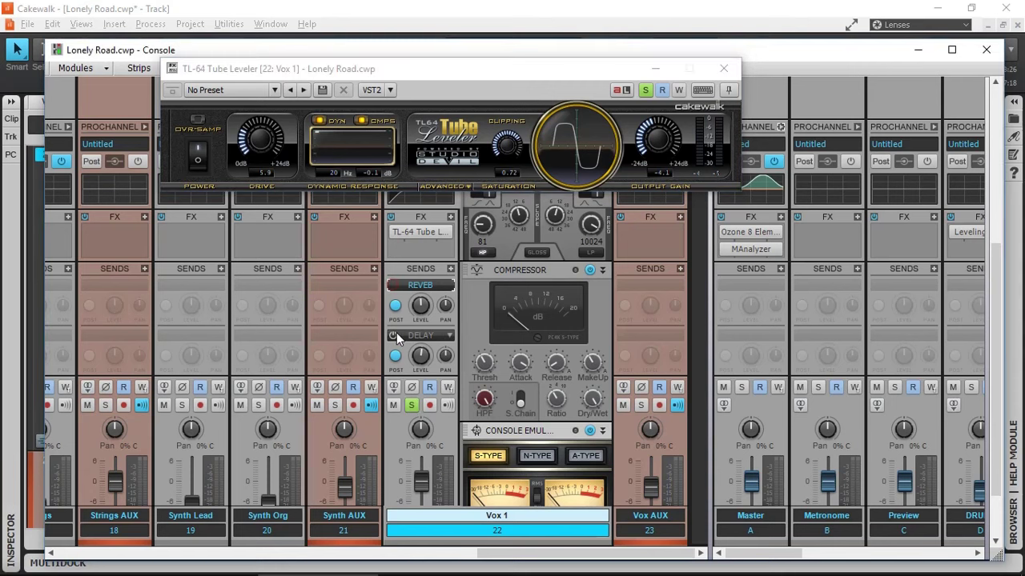
{"action": "left_click", "coordinate": [396, 334]}
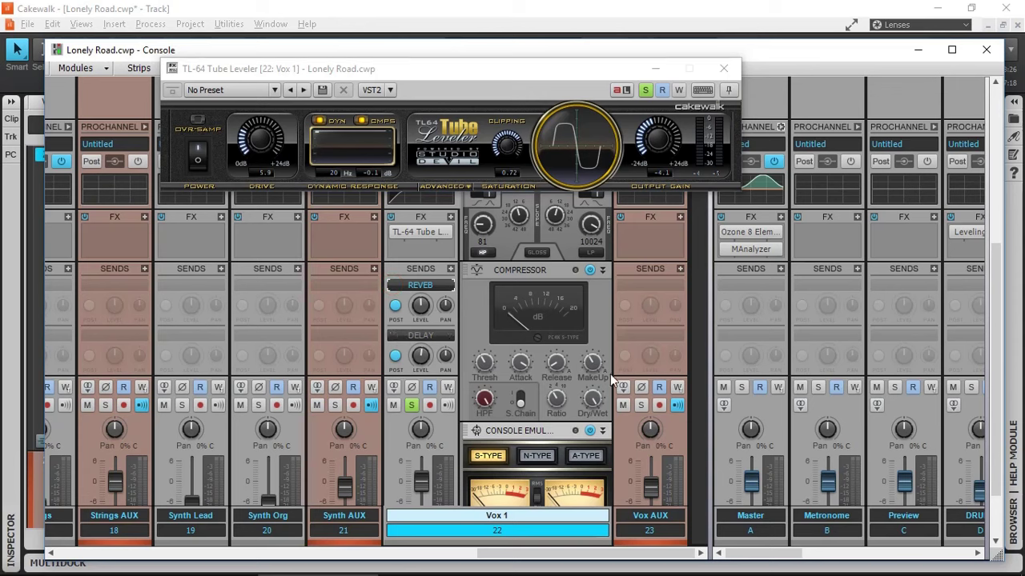
{"action": "left_click_drag", "start_coordinate": [780, 550], "coordinate": [927, 558]}
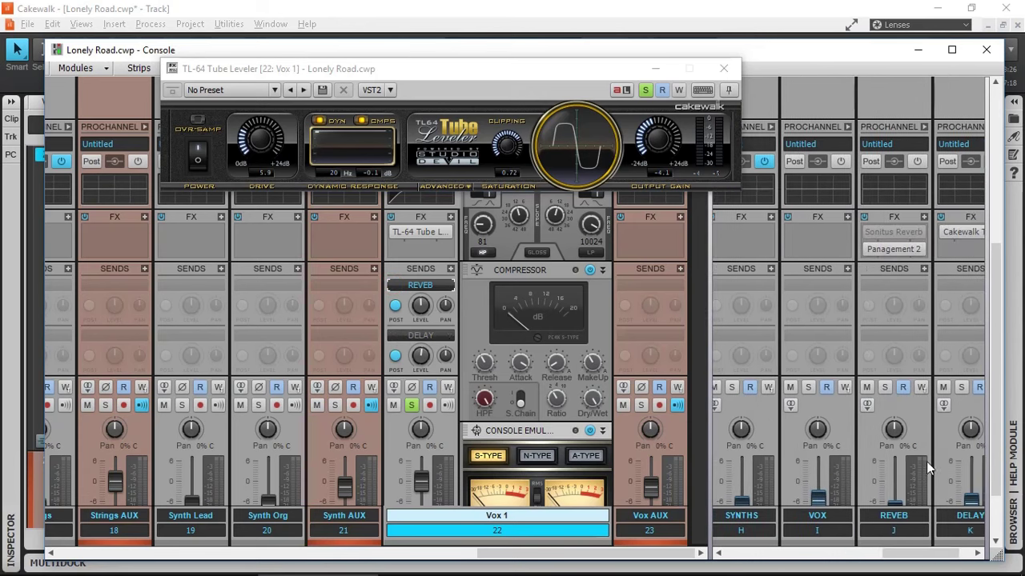
{"action": "double_click", "coordinate": [895, 249]}
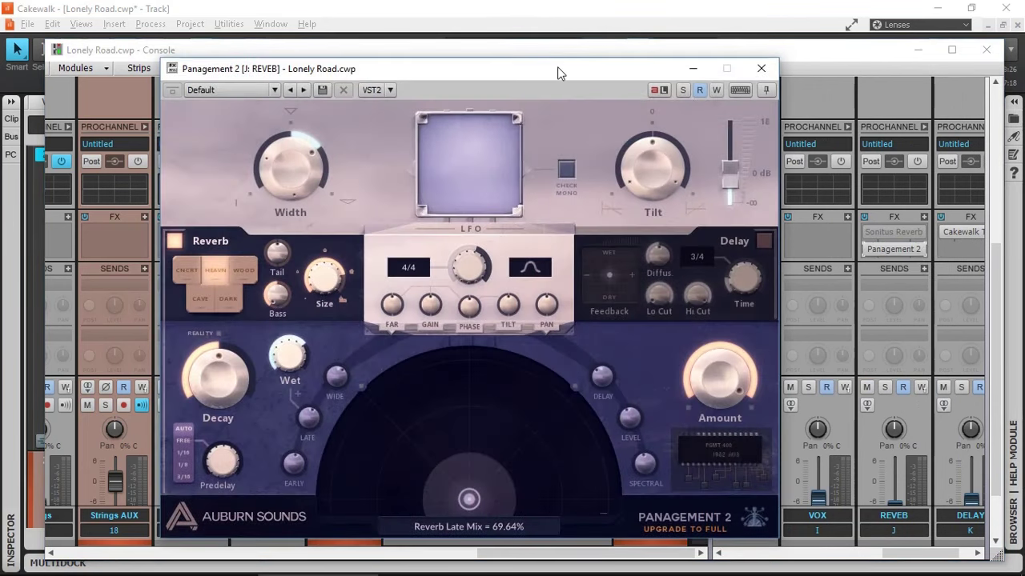
{"action": "left_click_drag", "start_coordinate": [556, 71], "coordinate": [557, 26]}
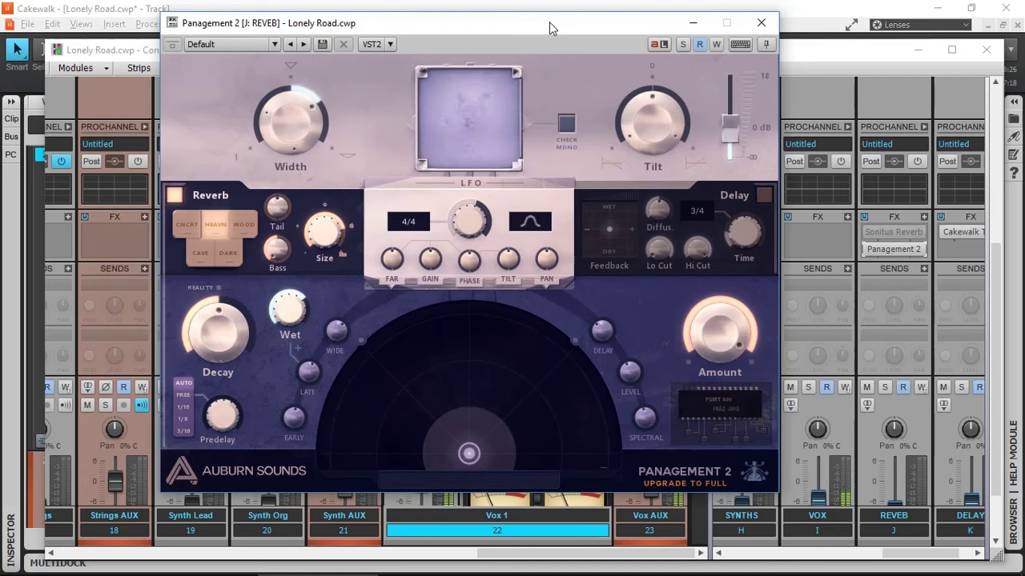
{"action": "left_click_drag", "start_coordinate": [549, 21], "coordinate": [742, 30]}
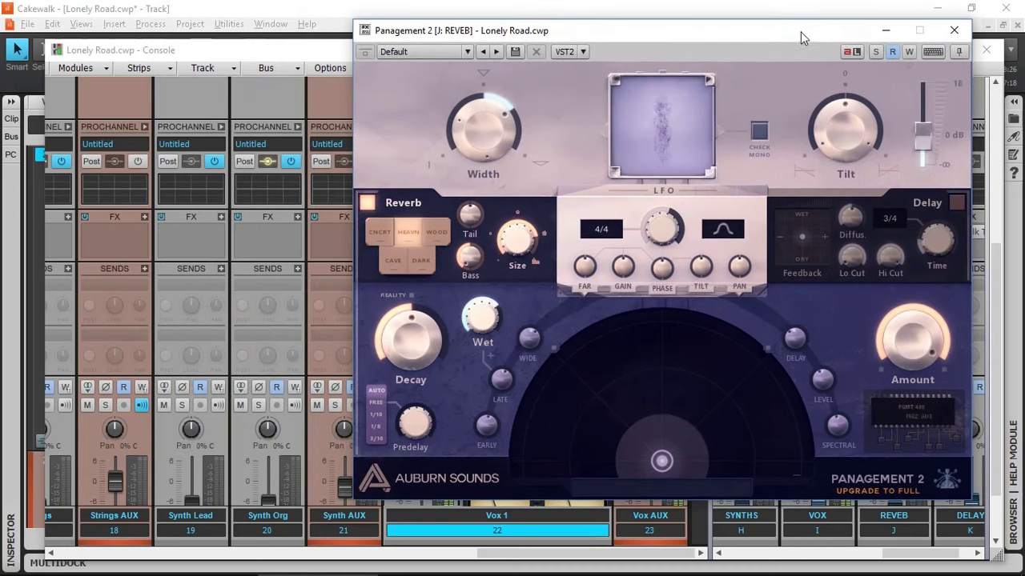
- Close Panagement 2, enable Vox 1's DELAY send and take Vox 1 out of solo
{"action": "left_click", "coordinate": [954, 30]}
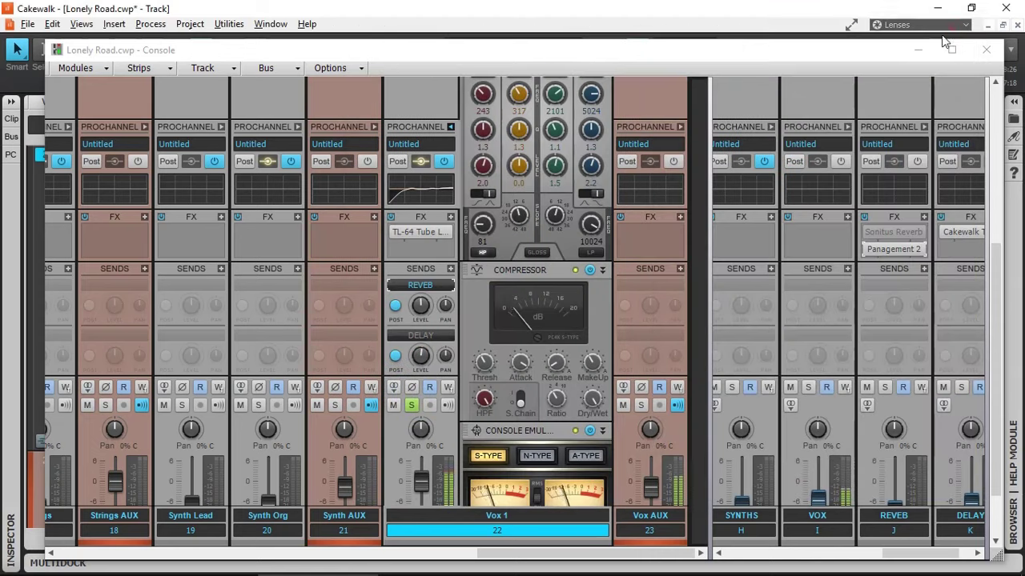
{"action": "left_click", "coordinate": [392, 336]}
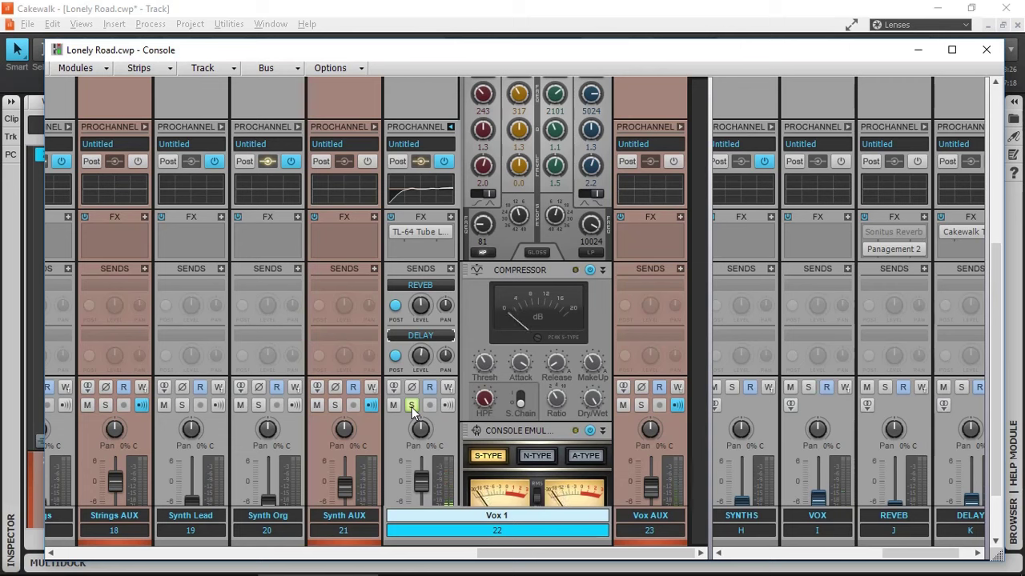
{"action": "left_click", "coordinate": [411, 406]}
- Scroll the Console down to the faders and the bus pane back to Master through DRUMS
{"action": "left_click_drag", "start_coordinate": [997, 309], "coordinate": [995, 416]}
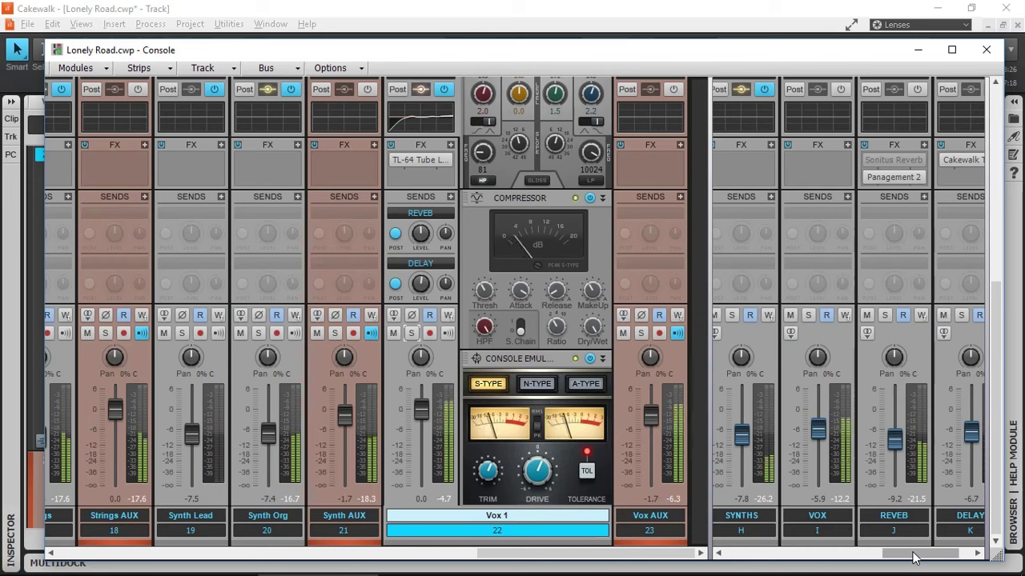
{"action": "left_click_drag", "start_coordinate": [915, 558], "coordinate": [738, 562]}
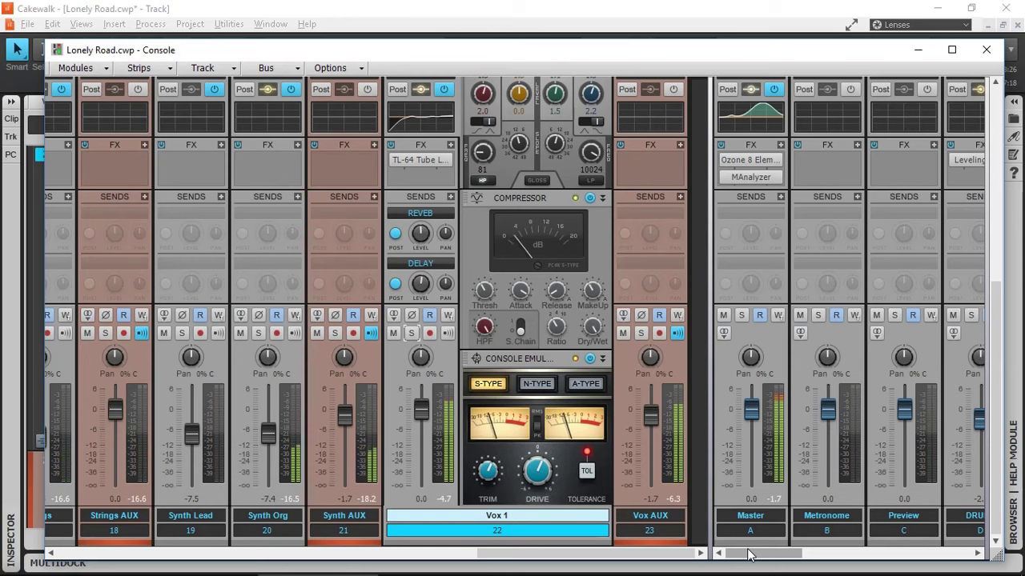
{"action": "left_click_drag", "start_coordinate": [749, 555], "coordinate": [779, 563]}
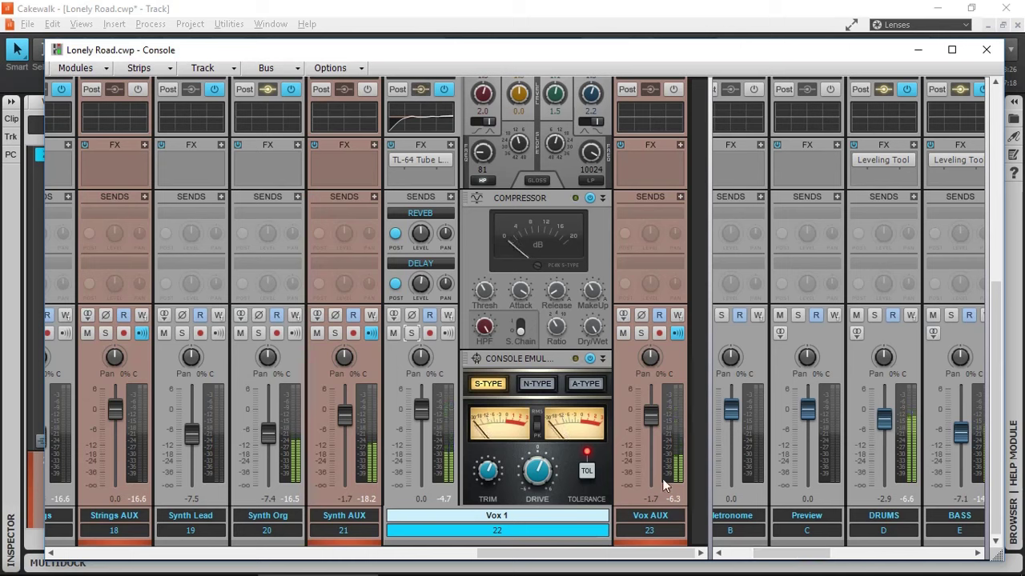
- Raise Vox 1's console emulator Drive from 0.90 dB to 1.6 dB and slightly adjust its input Trim
{"action": "left_click", "coordinate": [529, 477]}
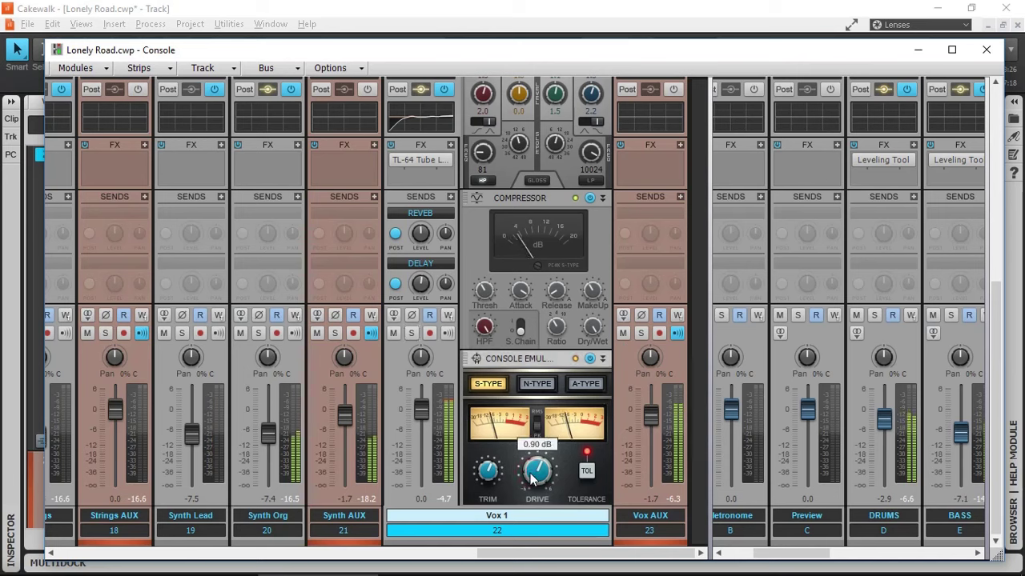
{"action": "left_click_drag", "start_coordinate": [531, 478], "coordinate": [535, 473]}
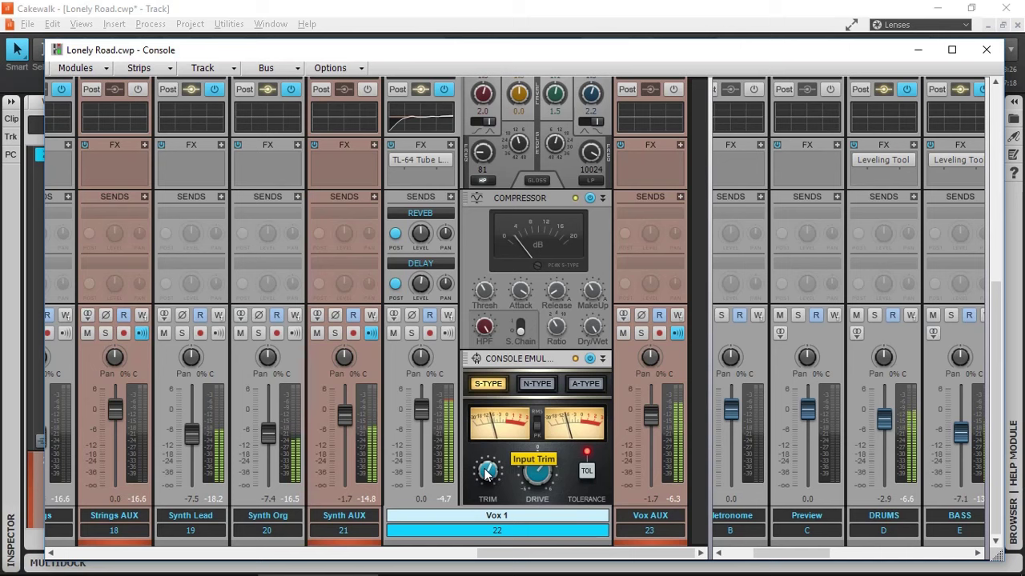
{"action": "left_click_drag", "start_coordinate": [485, 473], "coordinate": [485, 475]}
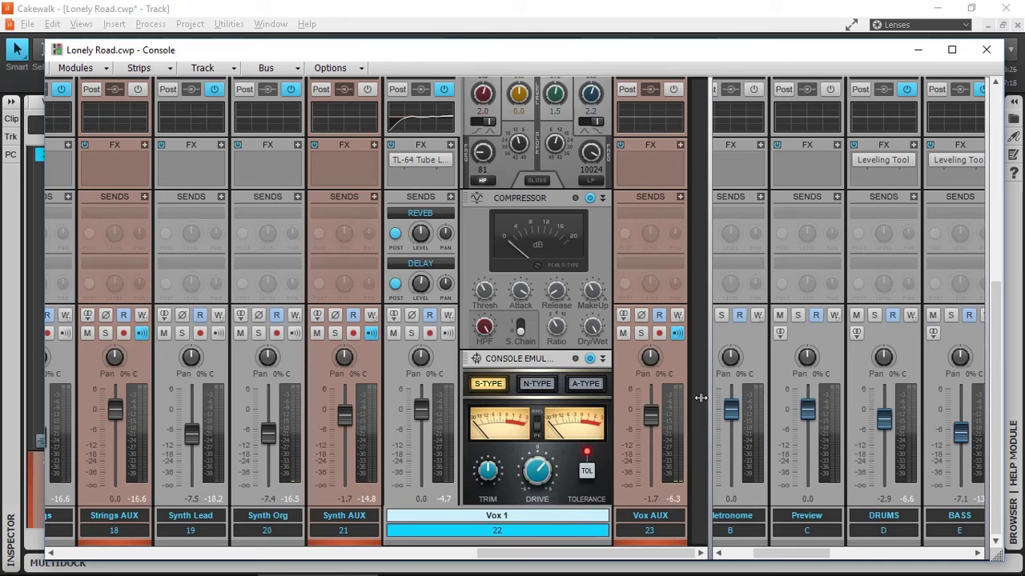
{"action": "mouse_move", "coordinate": [788, 565]}
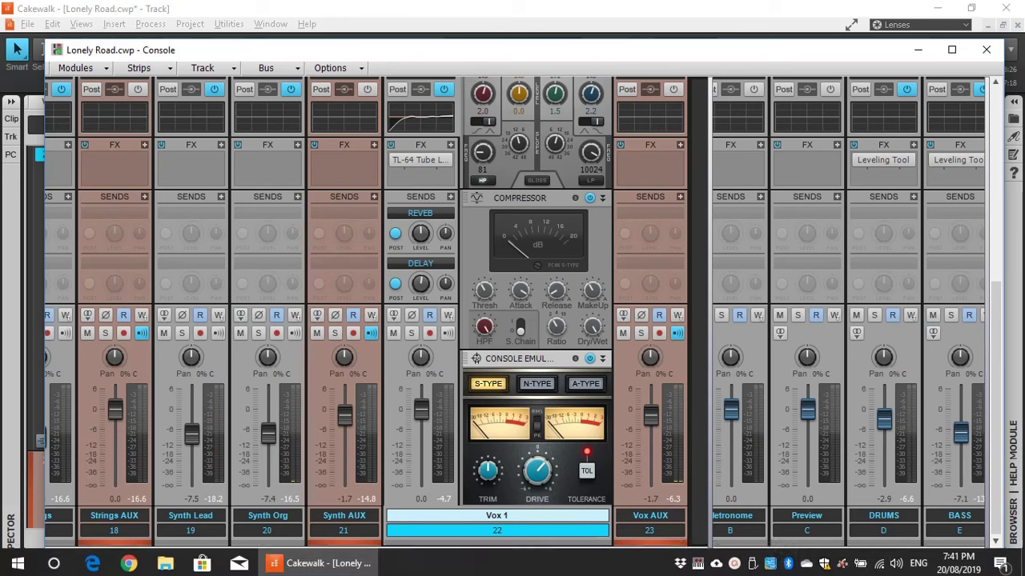